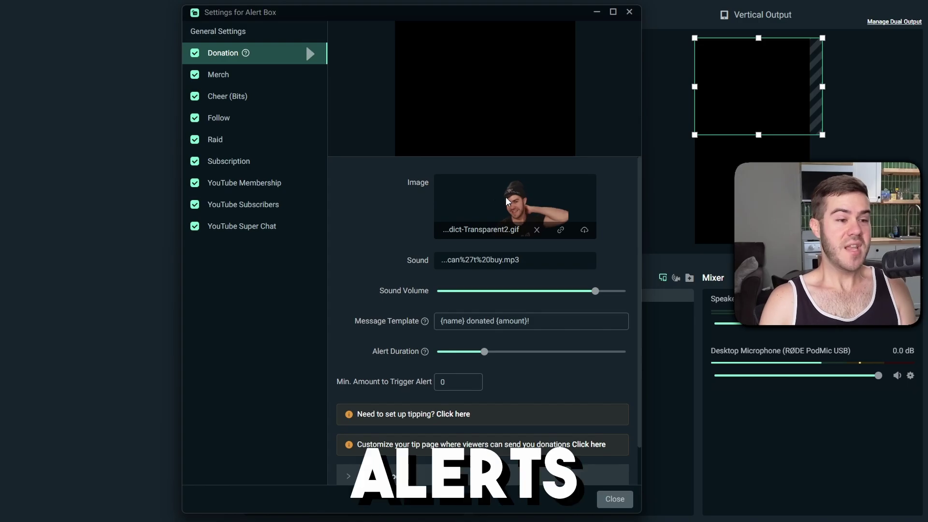
Step: Browse the uploaded images for the Donation alert, then return to the main editor
click(518, 198)
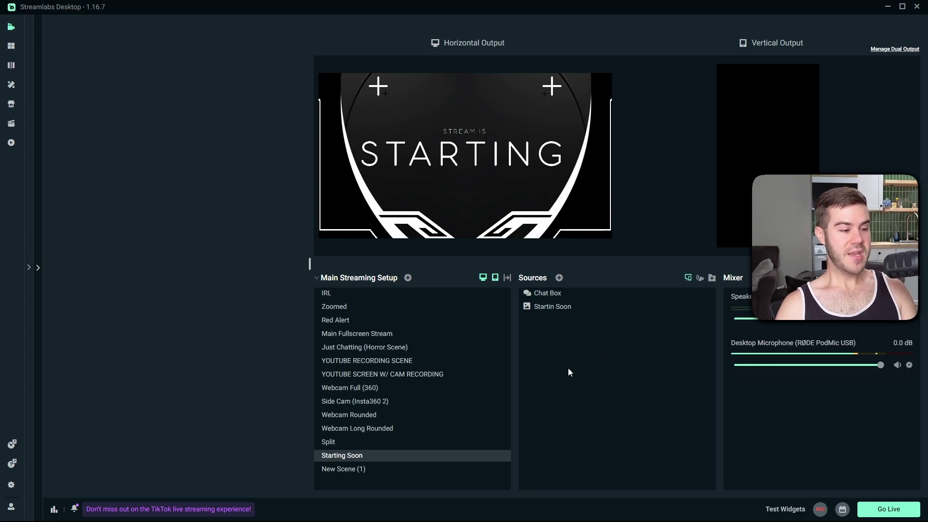
Step: Switch to the empty scene New Scene (1) in the Main Streaming Setup list
click(376, 474)
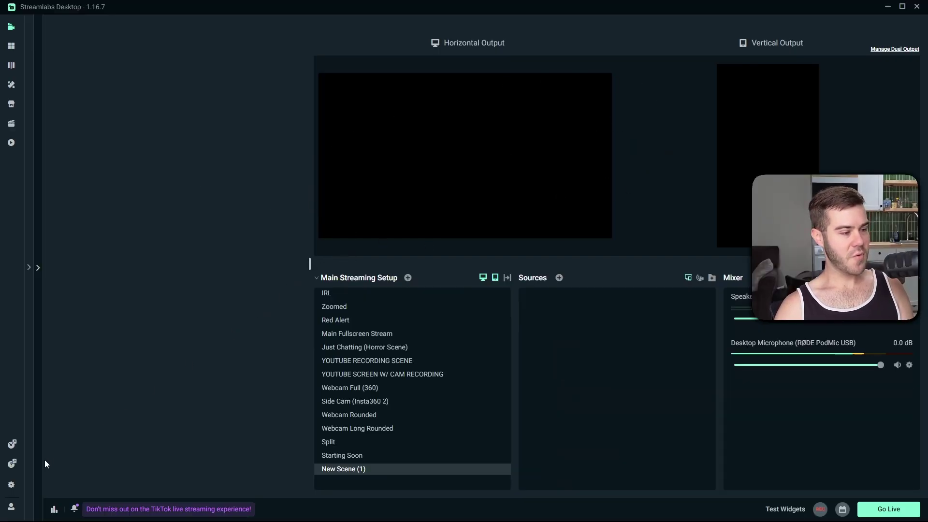
click(12, 486)
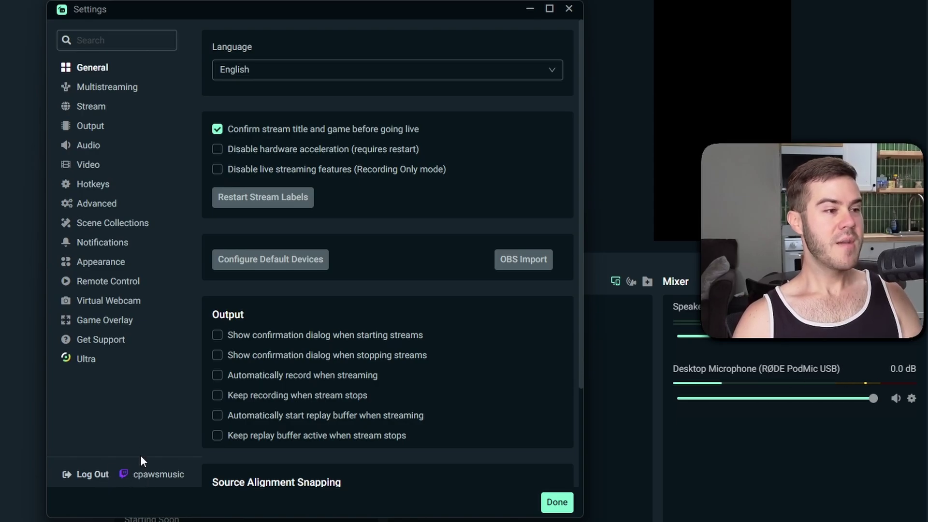
click(90, 110)
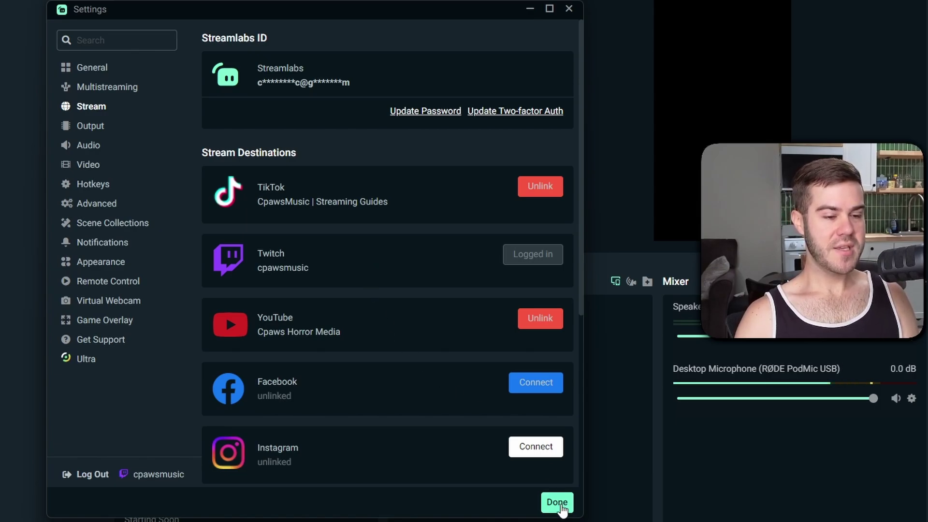
click(560, 503)
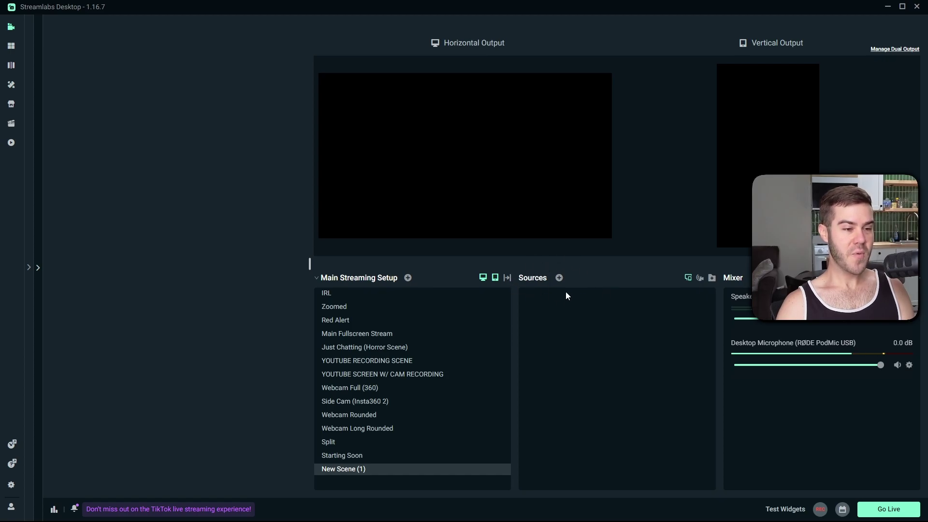
Step: Add a brand-new Alert Box source to New Scene (1) under a long numeric name
click(559, 279)
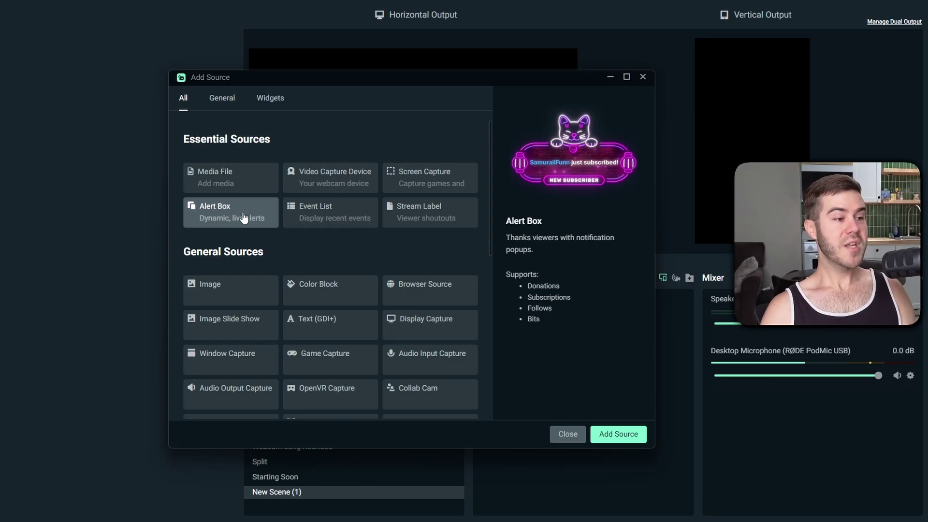
click(621, 436)
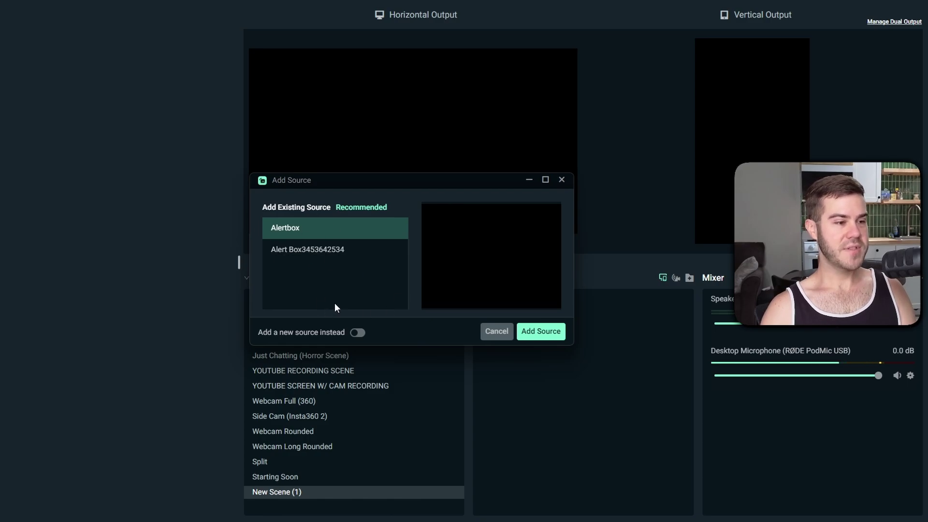
click(358, 332)
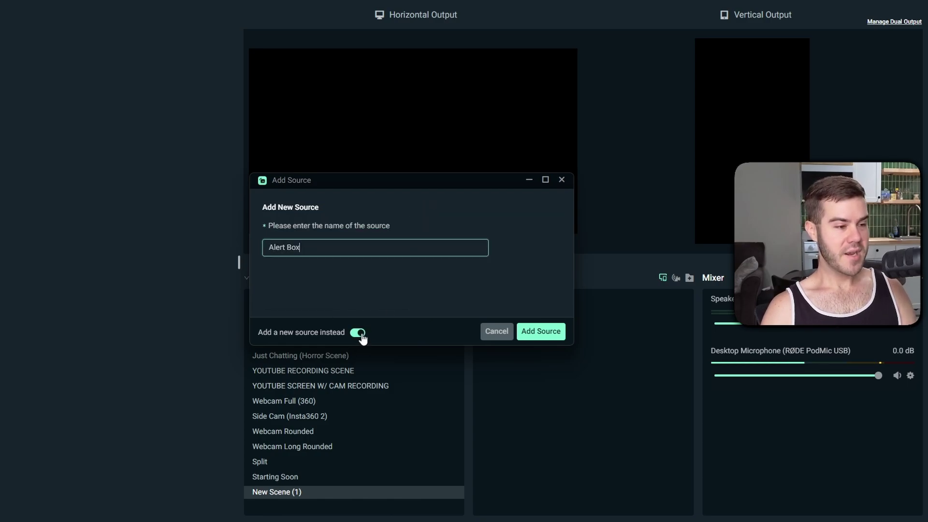
text(32432141342434124312341234123412341234)
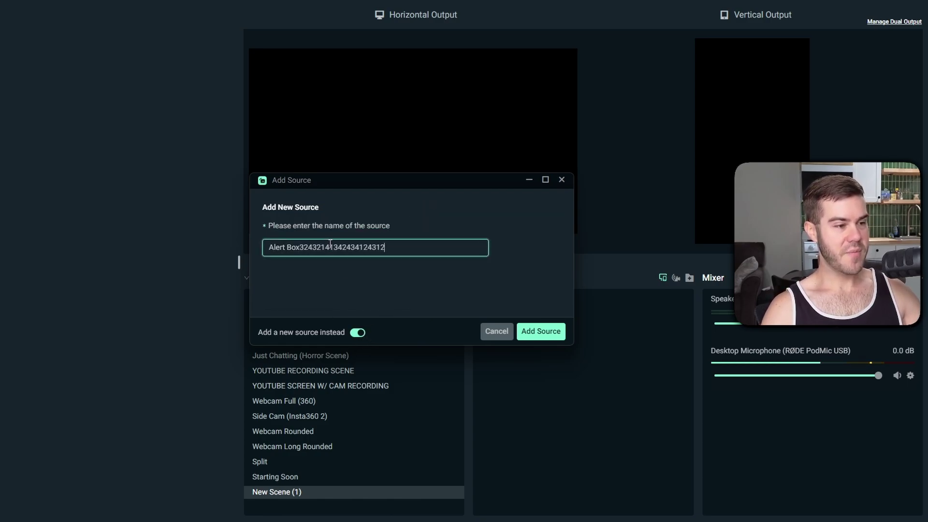
text(4123412344536345634563456)
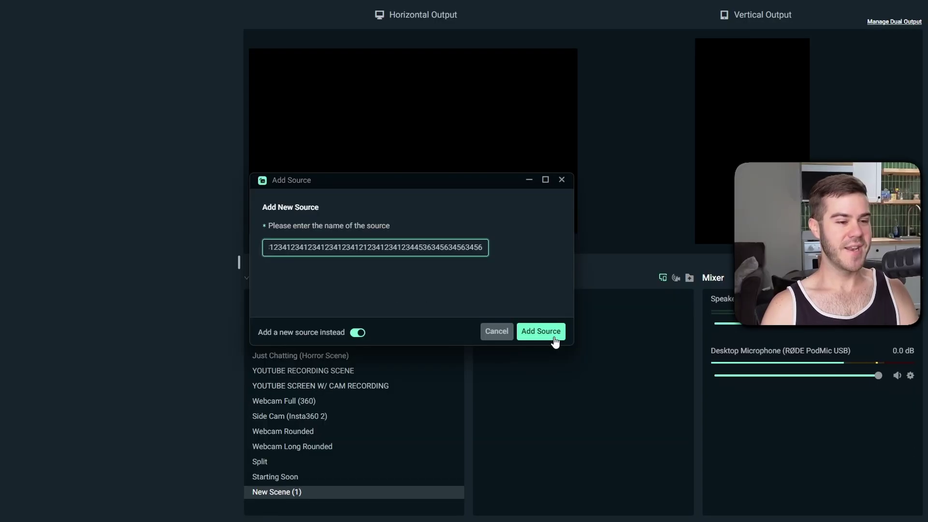
click(638, 392)
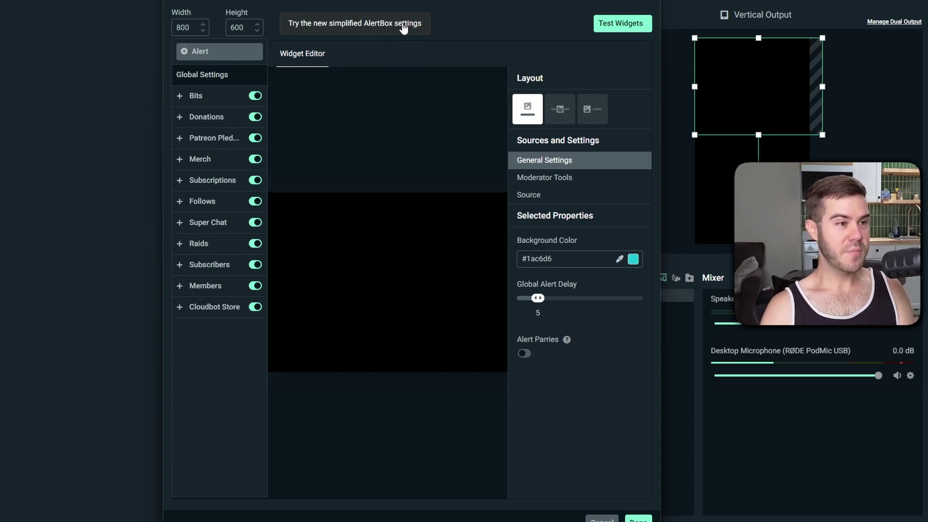
Step: Switch to the simplified Alert Box settings, compare the old widget editor, then return to simplified
click(373, 27)
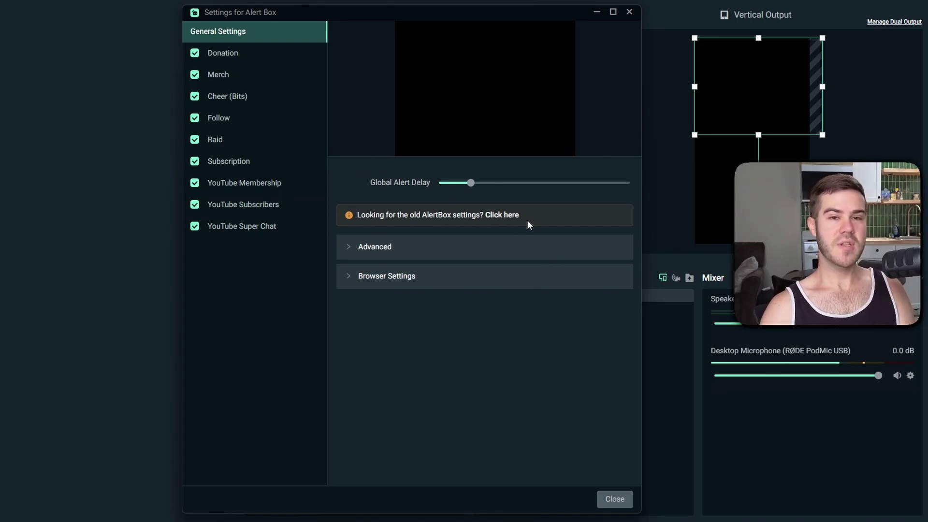
click(500, 219)
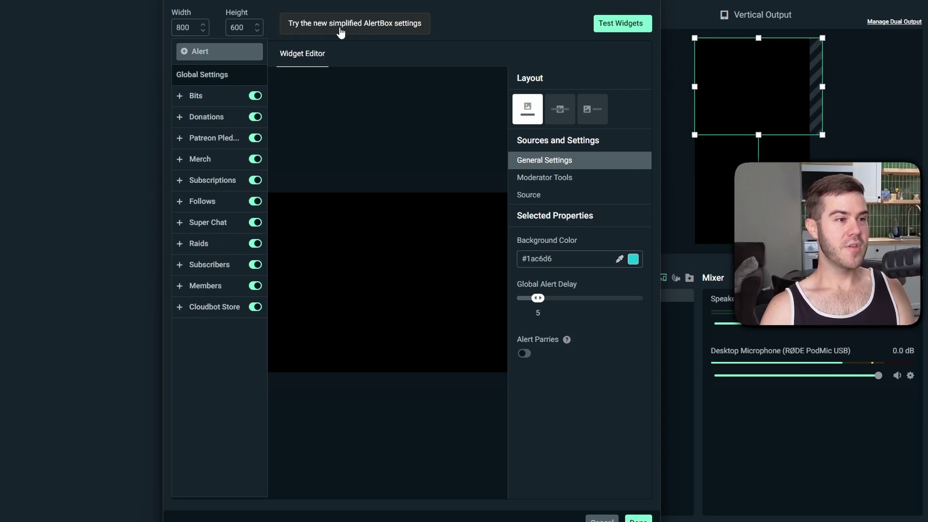
click(341, 32)
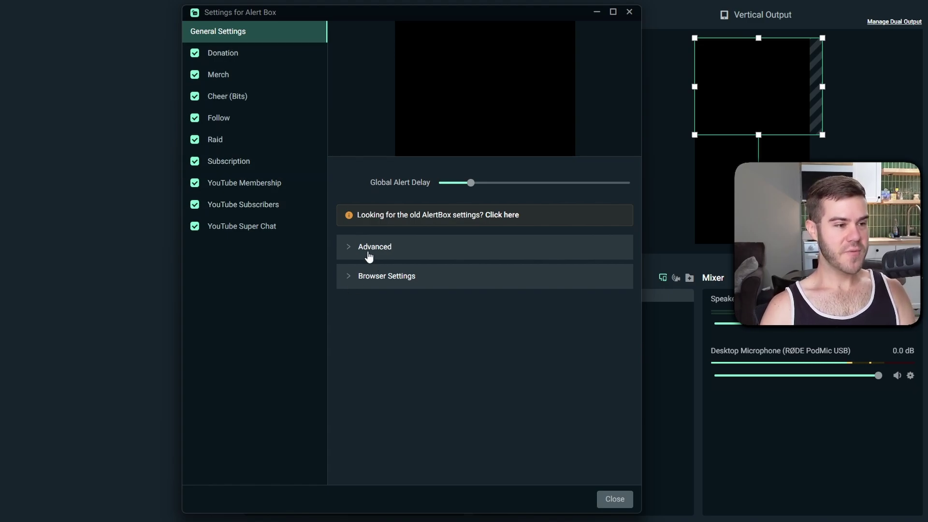
Step: Expand Advanced and toggle Alert Parries on to reveal Parry Alert Delay, then off again
click(358, 250)
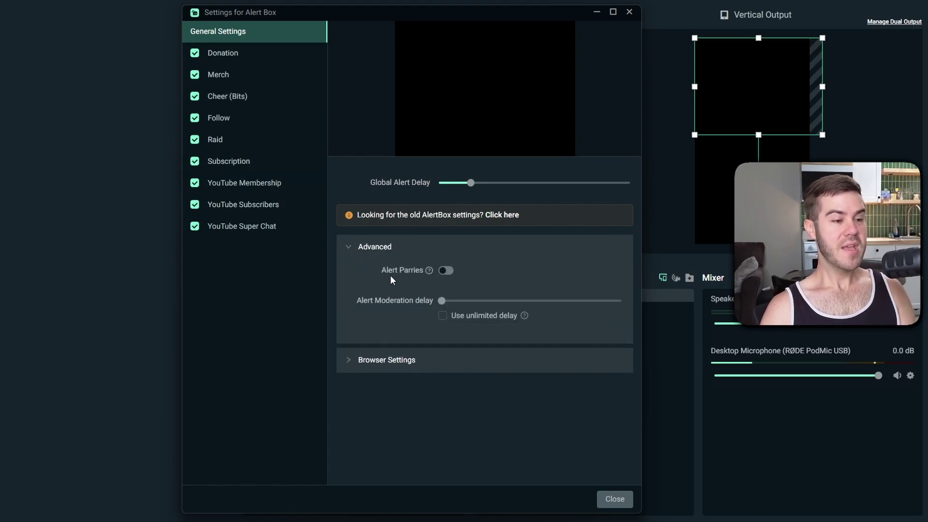
mouse_move(429, 271)
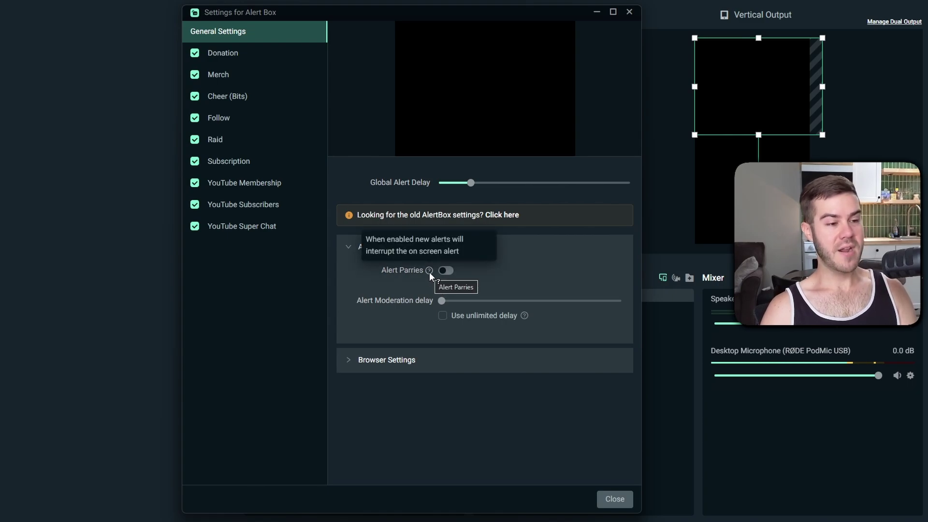
click(445, 272)
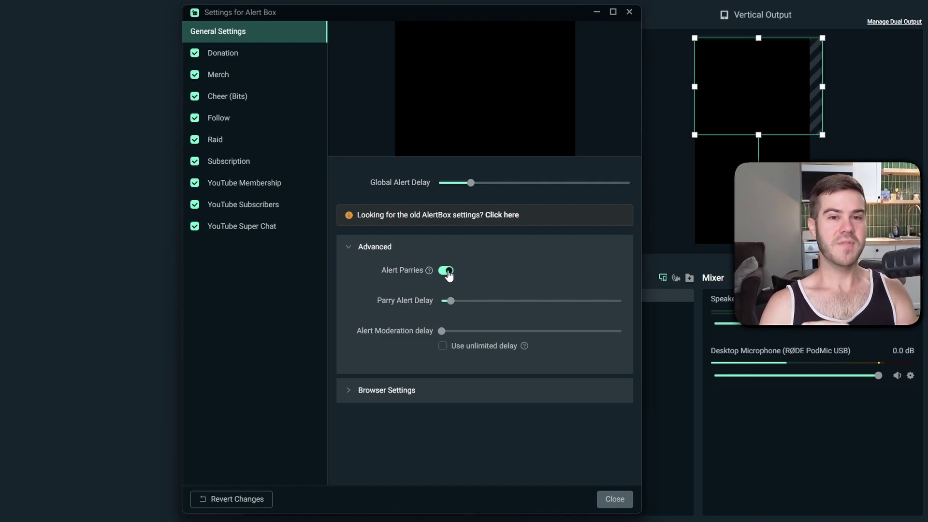
click(449, 272)
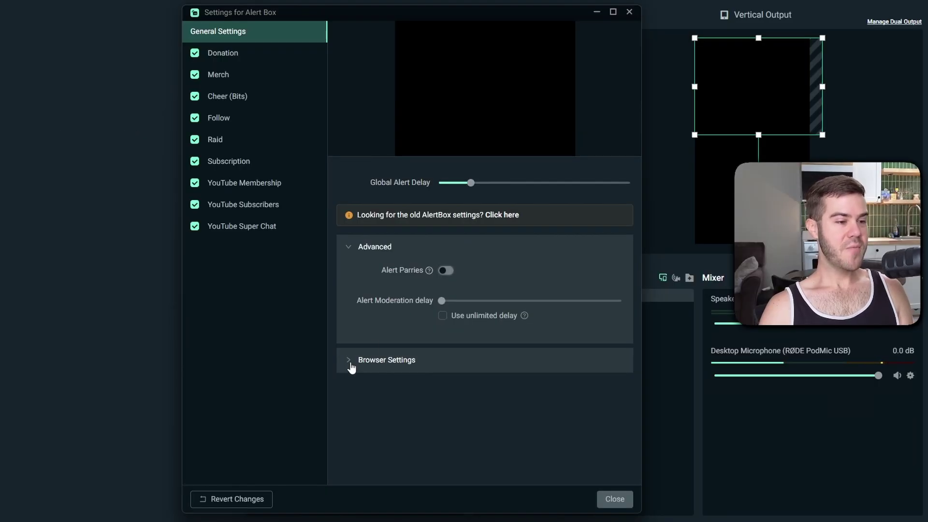
Step: Enable 'Control audio via Streamlabs Desktop' in the Alert Box's Browser Settings
click(350, 364)
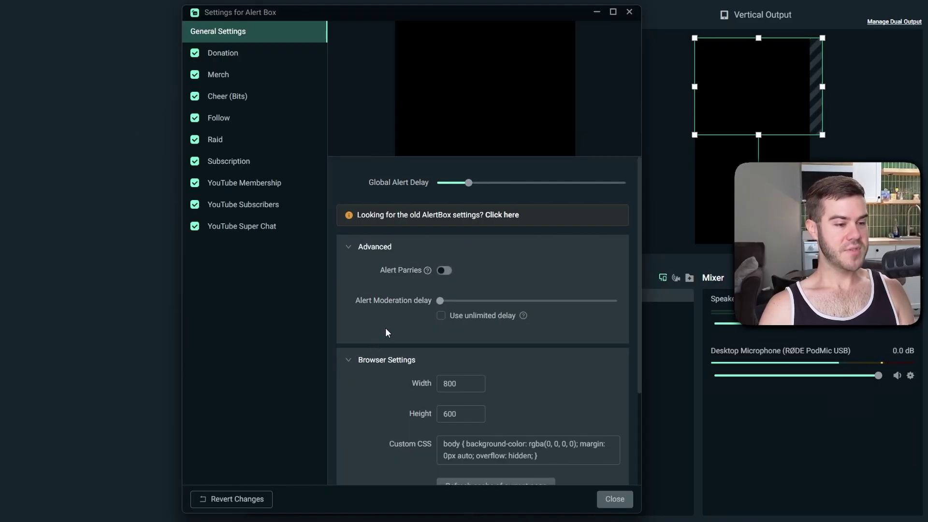
scroll(385, 327, down, 3)
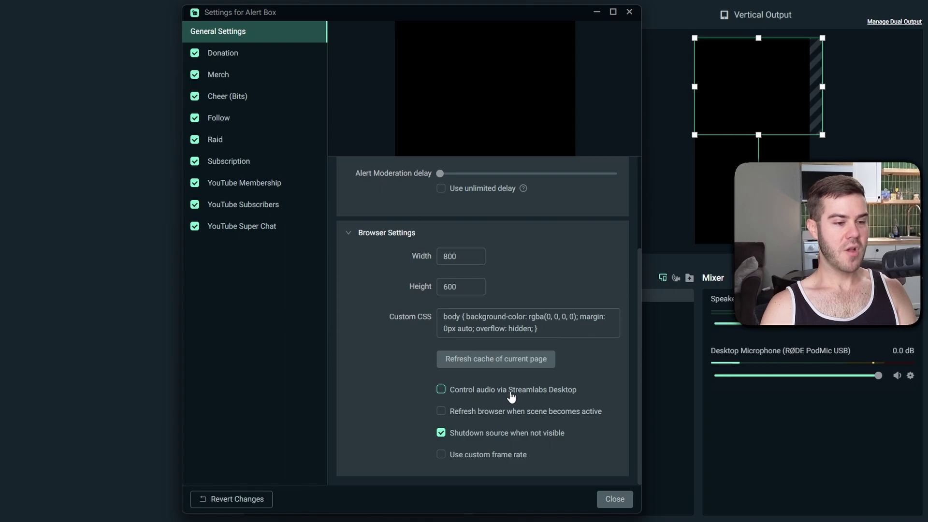
click(440, 389)
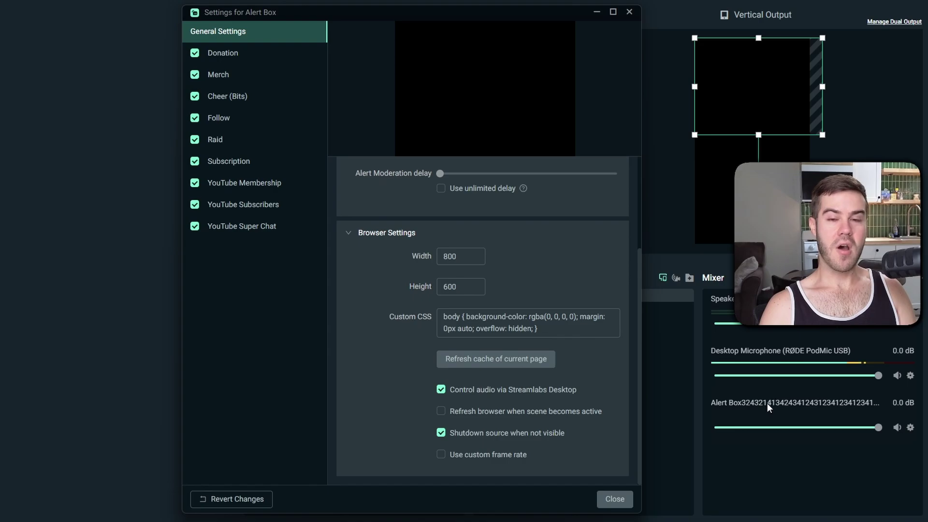
mouse_move(878, 427)
mouse_down()
mouse_move(808, 433)
mouse_move(881, 431)
mouse_up()
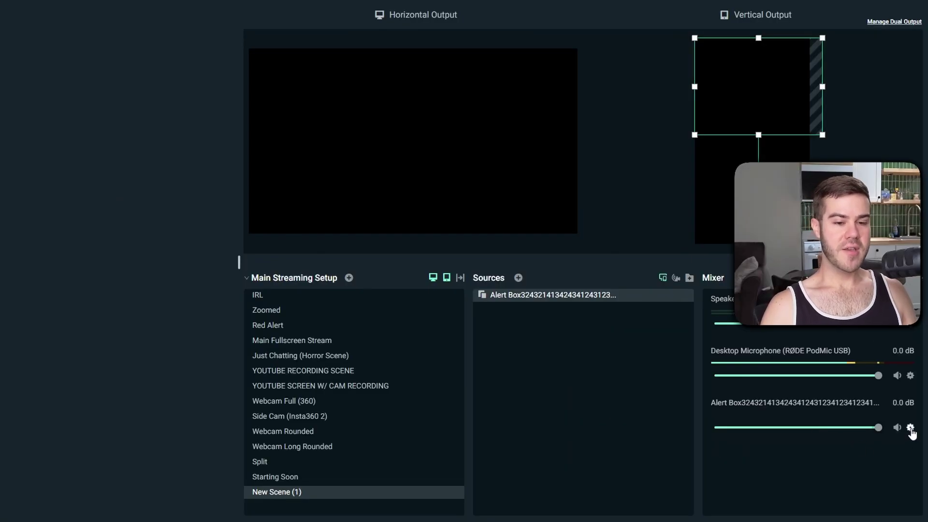
click(911, 429)
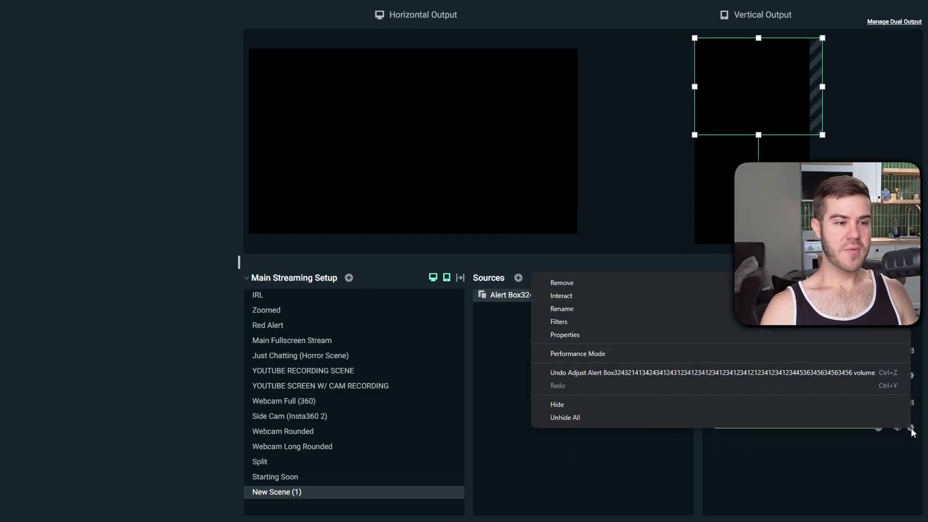
click(700, 334)
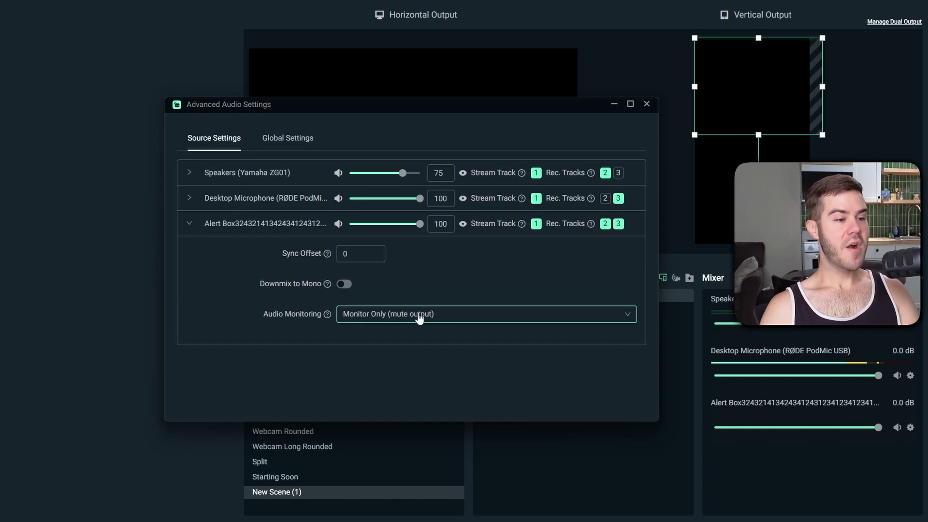
click(435, 321)
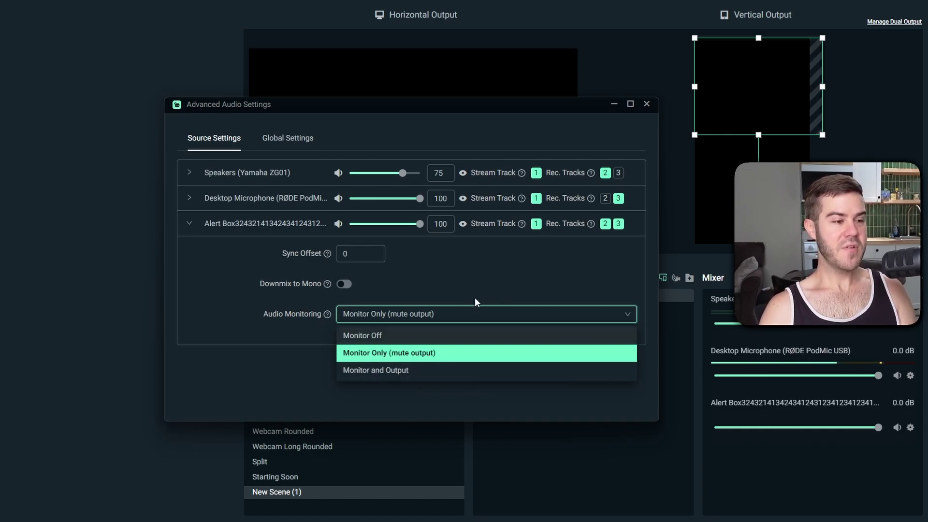
click(476, 268)
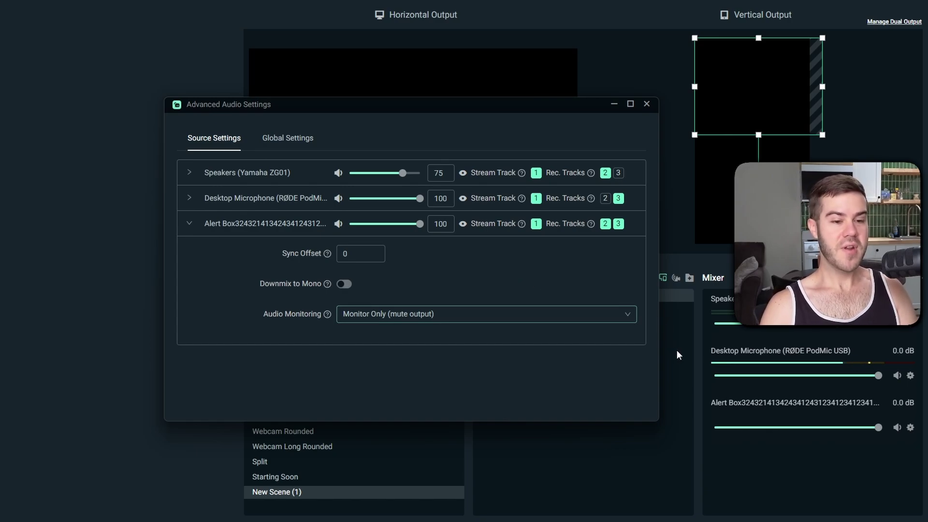
click(647, 104)
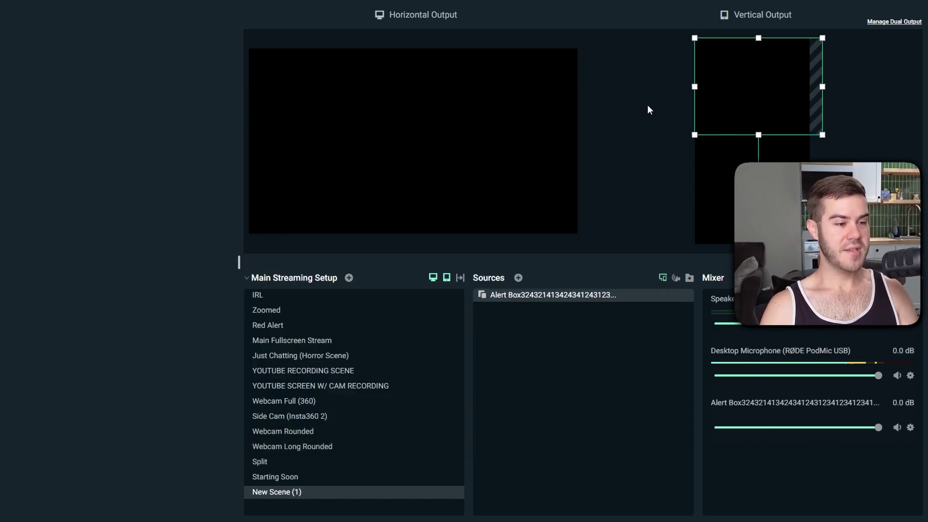
Step: Reopen the Alert Box settings, untick 'Control audio via Streamlabs Desktop', and collapse Browser Settings
double_click(528, 295)
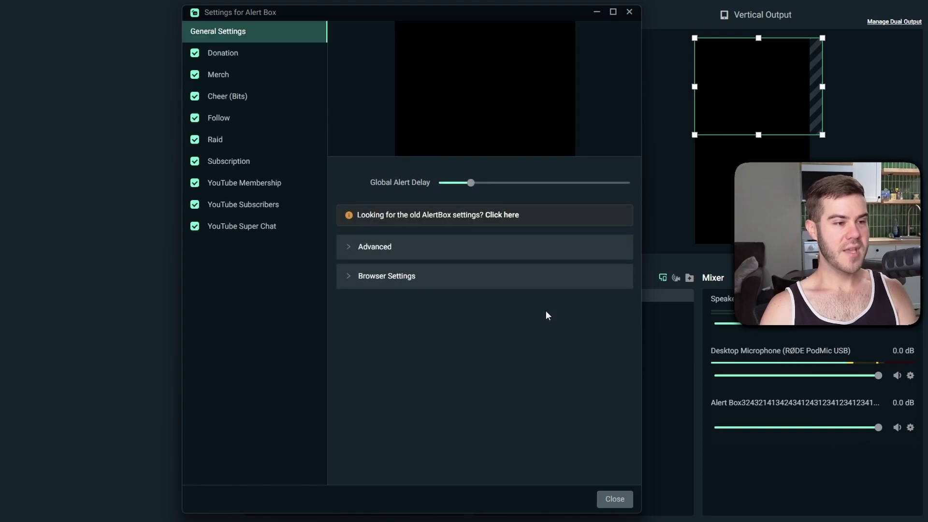
click(382, 279)
scroll(399, 350, down, 1)
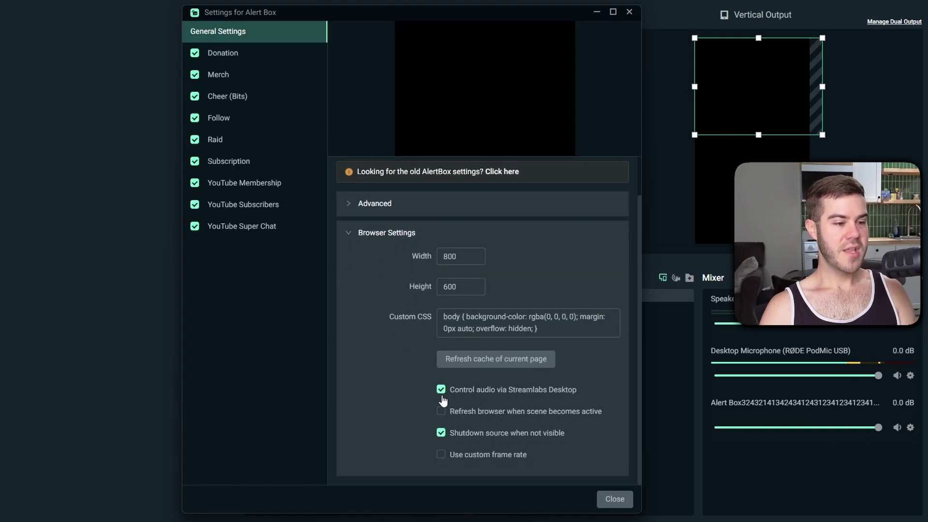
click(441, 389)
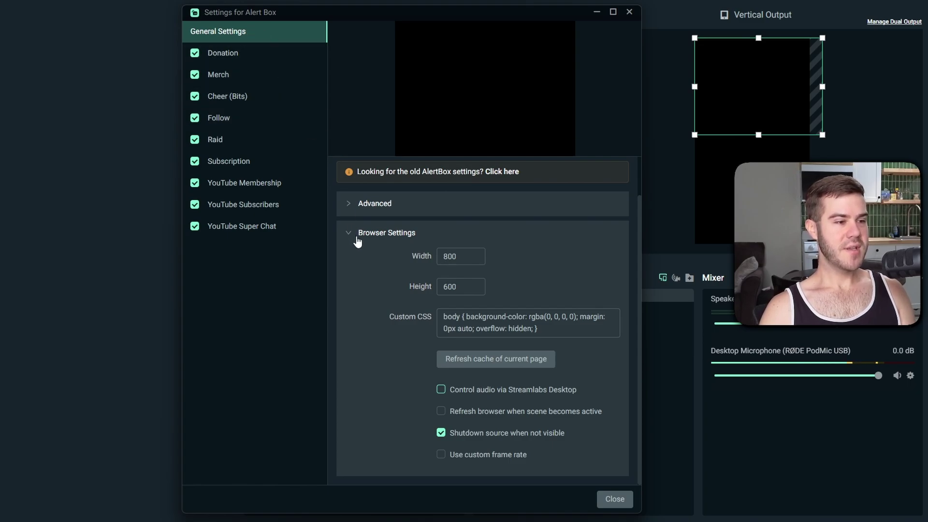
click(355, 237)
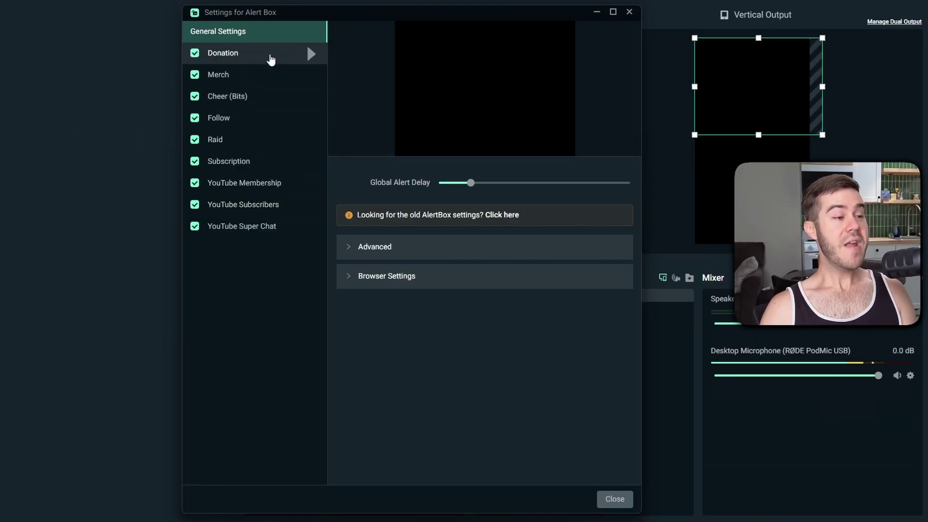
click(270, 56)
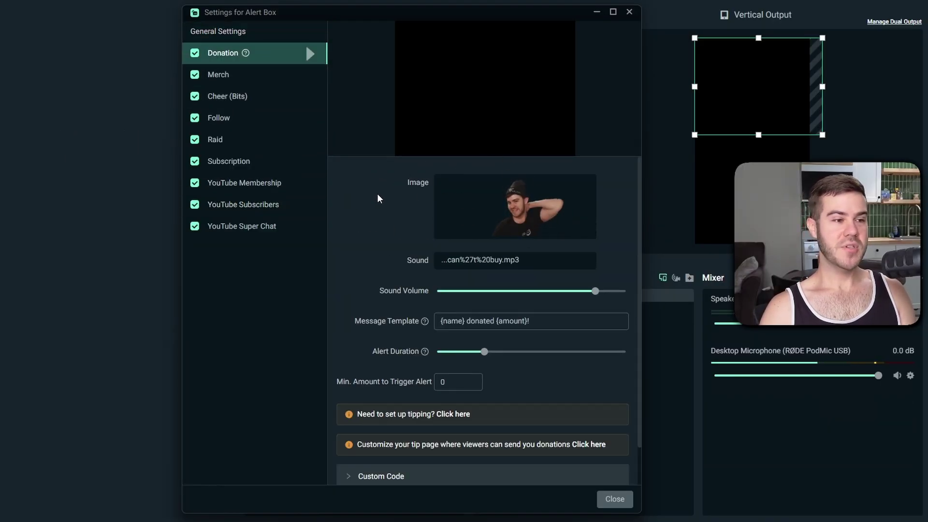
scroll(366, 213, down, 2)
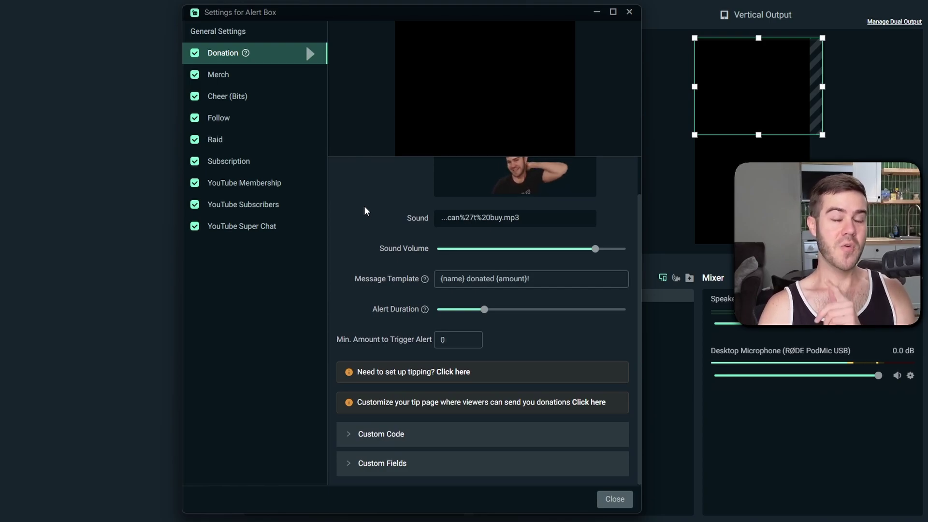
scroll(408, 249, up, 2)
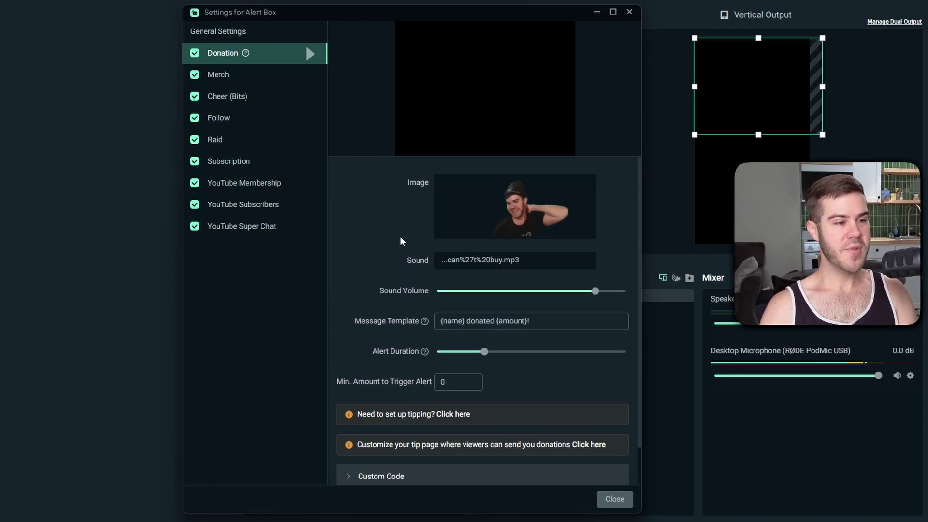
scroll(376, 236, down, 2)
scroll(350, 230, up, 2)
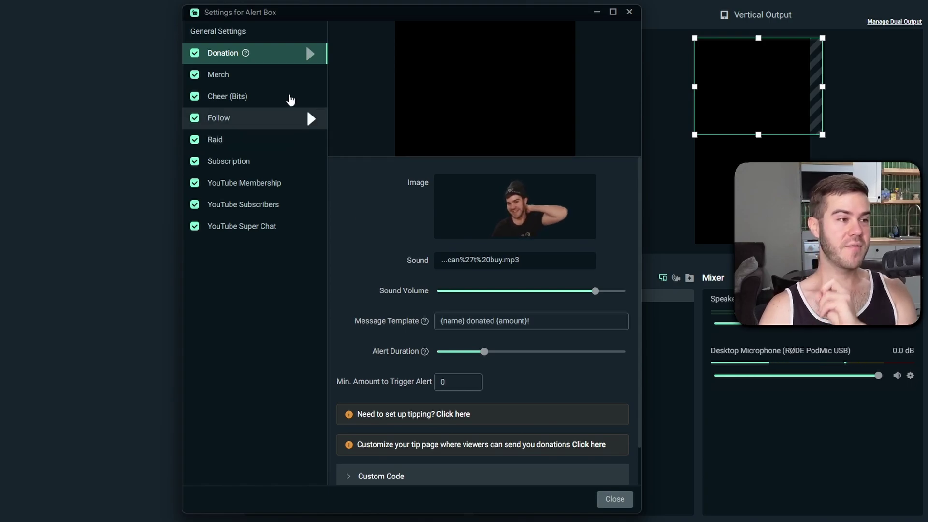
mouse_move(527, 201)
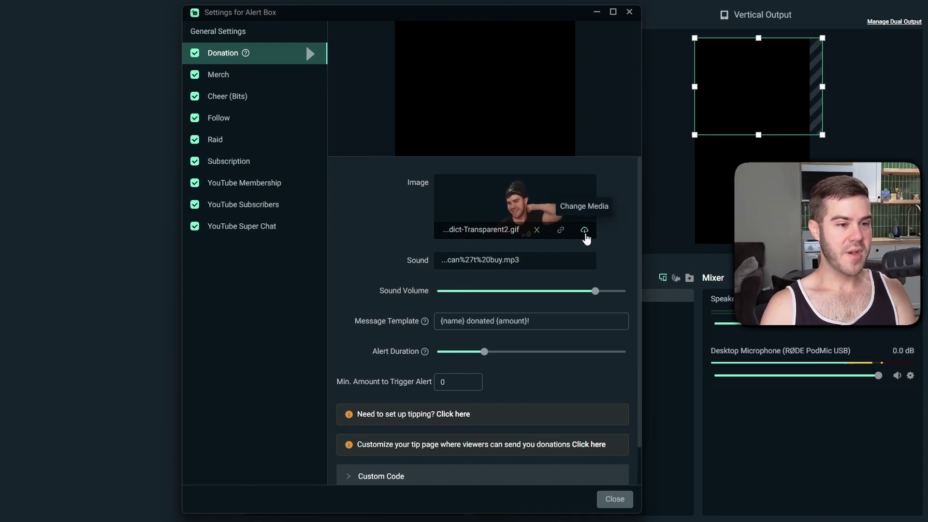
click(585, 234)
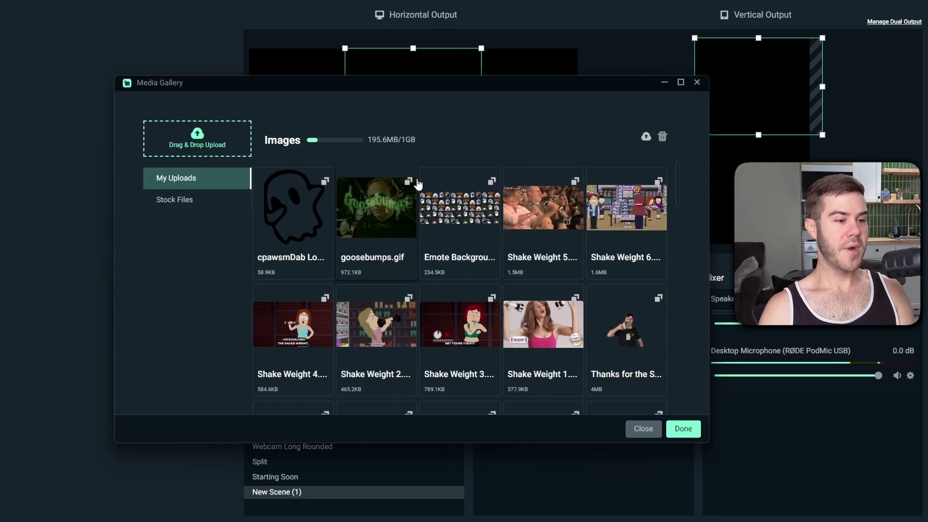
scroll(487, 240, down, 1)
scroll(487, 240, down, 5)
scroll(487, 240, up, 6)
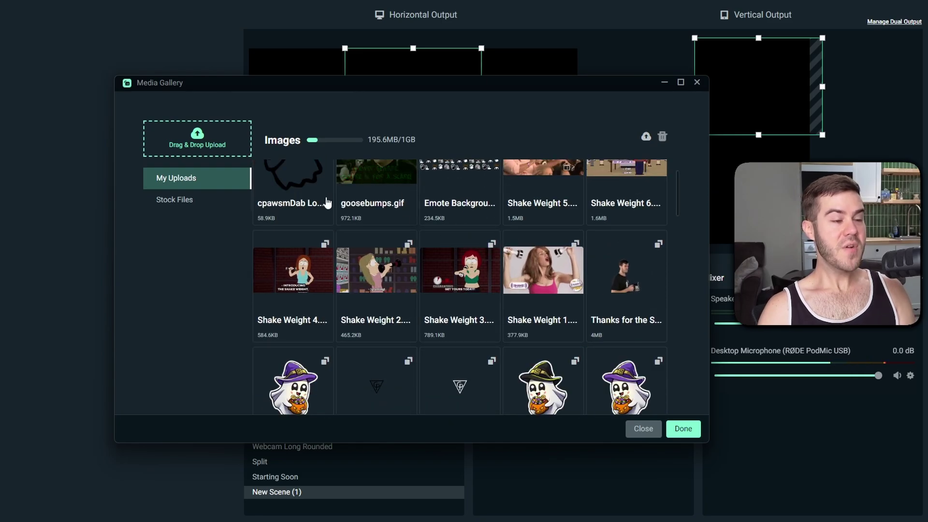
click(198, 208)
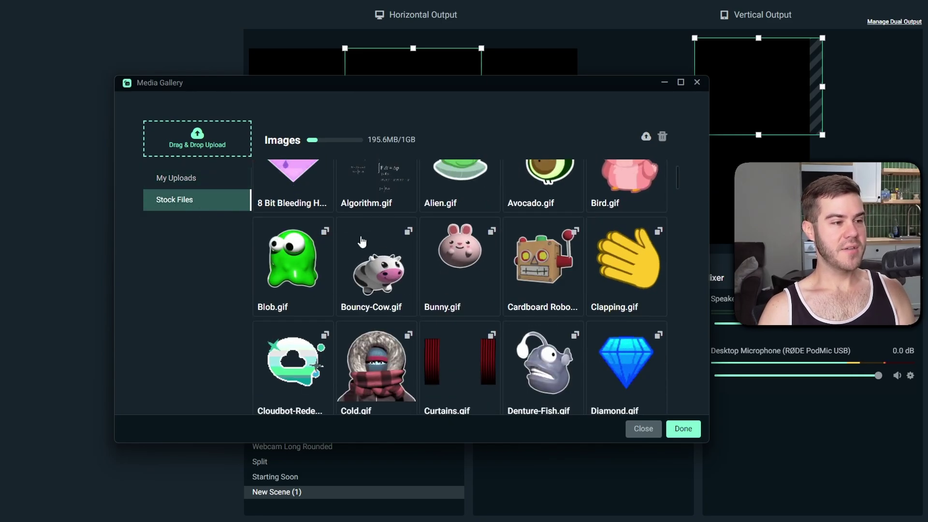
scroll(465, 208, up, 1)
scroll(482, 251, down, 7)
scroll(483, 254, down, 3)
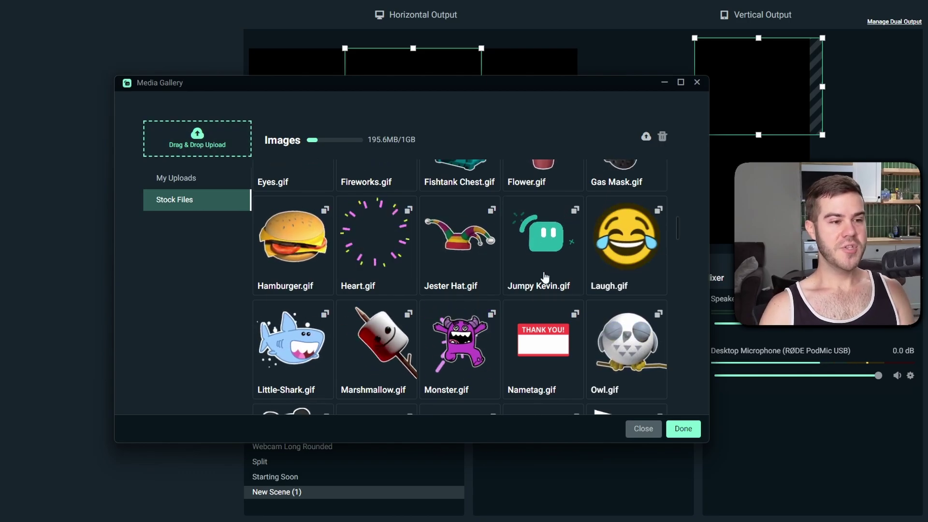
click(684, 429)
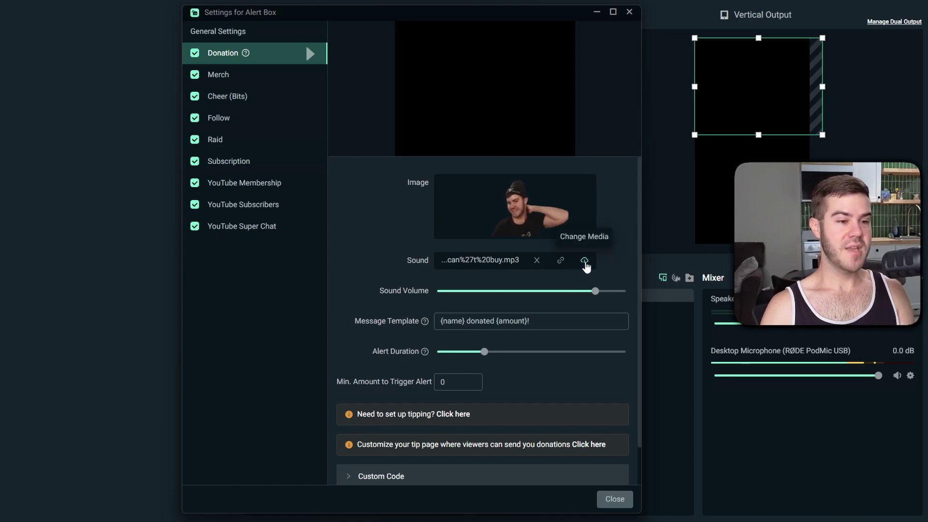
click(582, 267)
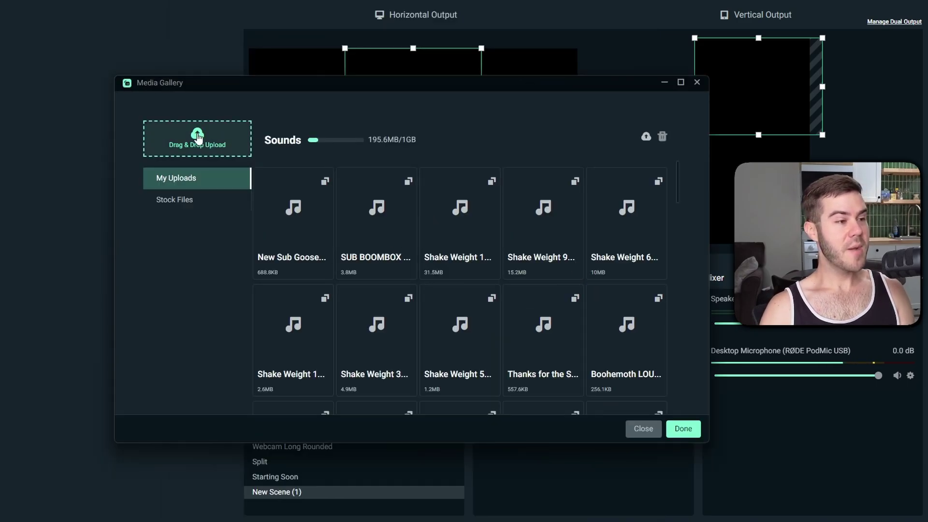
click(183, 203)
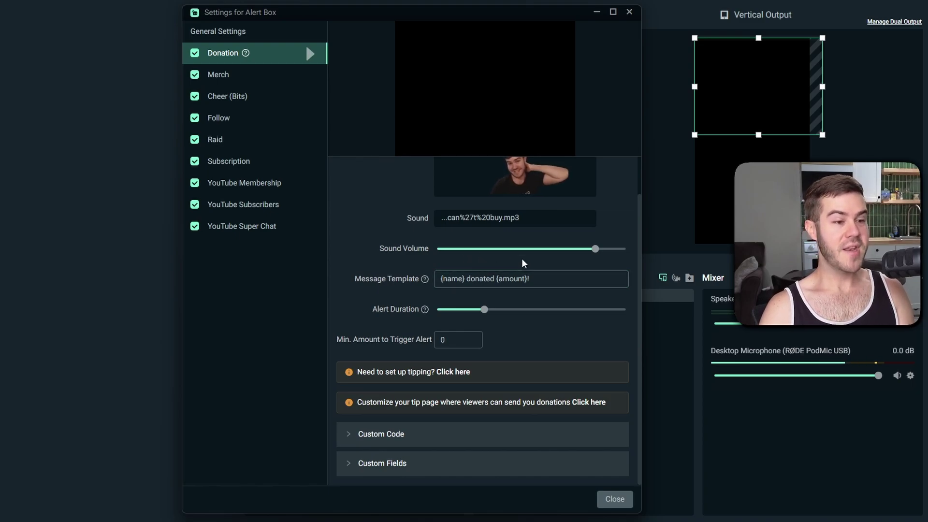
Step: Change the Donation message template to '{name} tipped {amount}!' and adjust the Alert Duration slider
drag(468, 281, 471, 281)
text(tipp)
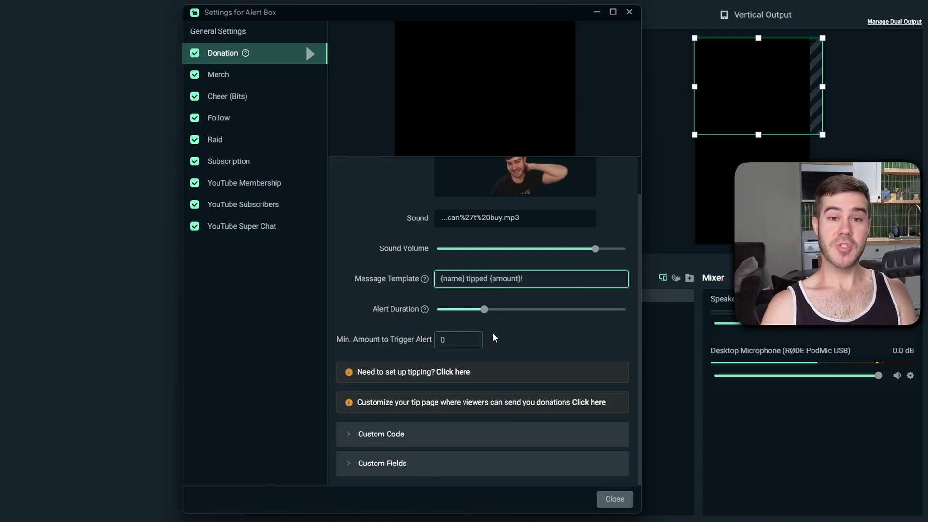
mouse_move(485, 316)
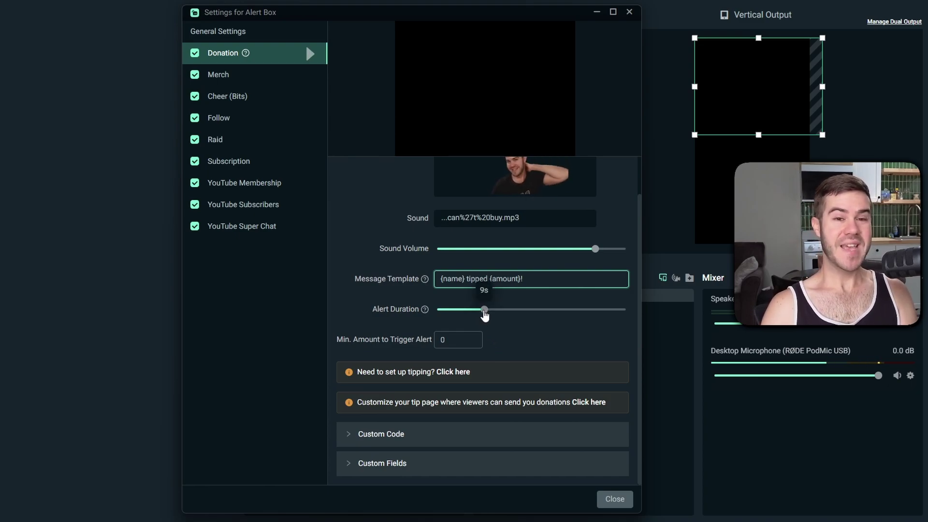
mouse_move(485, 316)
mouse_down()
mouse_move(458, 318)
mouse_move(517, 317)
mouse_move(485, 315)
mouse_up()
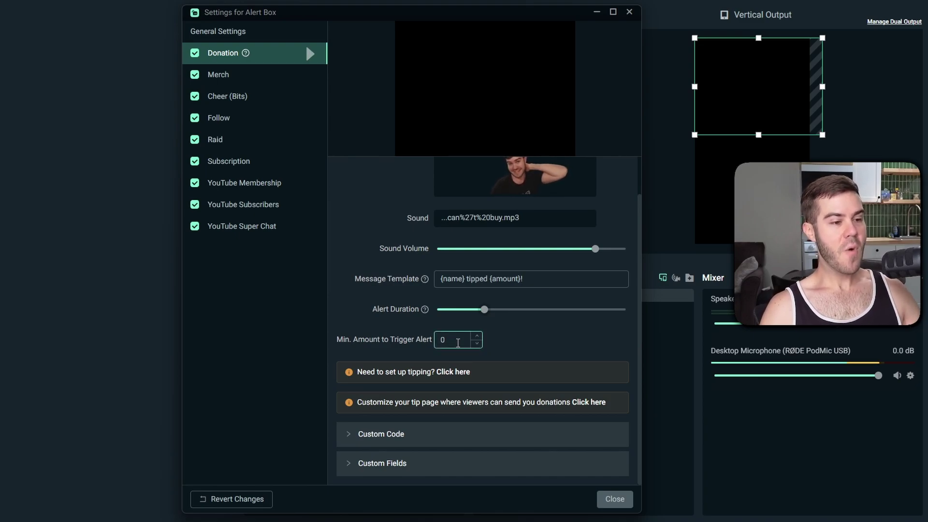
Step: Set the Donation alert's minimum trigger amount to 0
double_click(458, 343)
text(5)
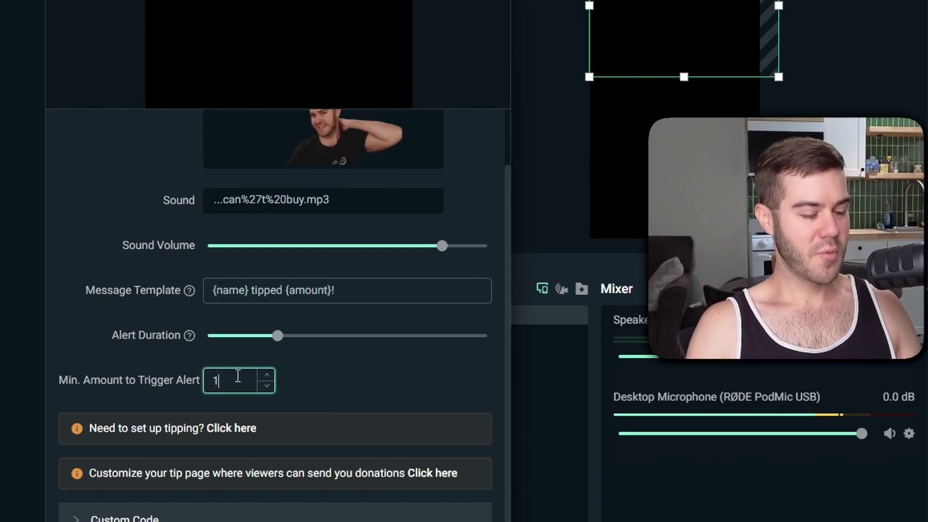
text(2)
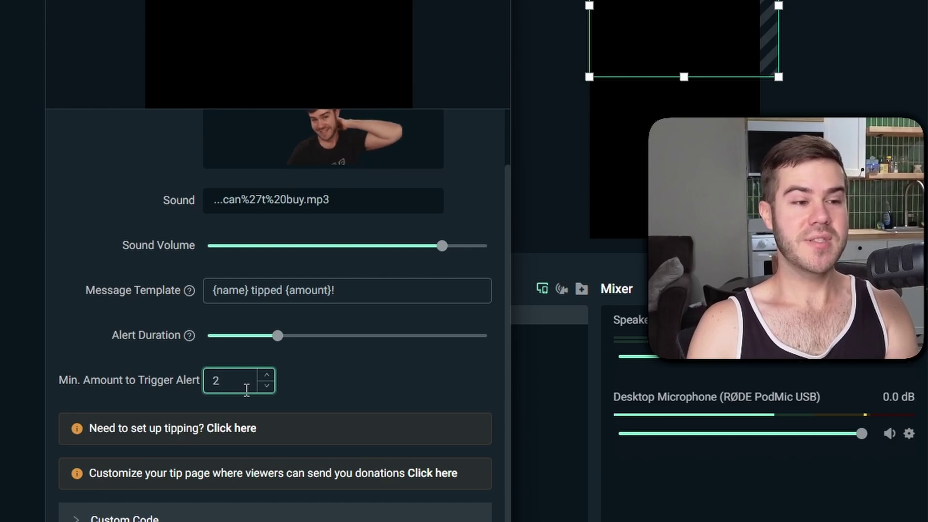
key(BackSpace)
text(0)
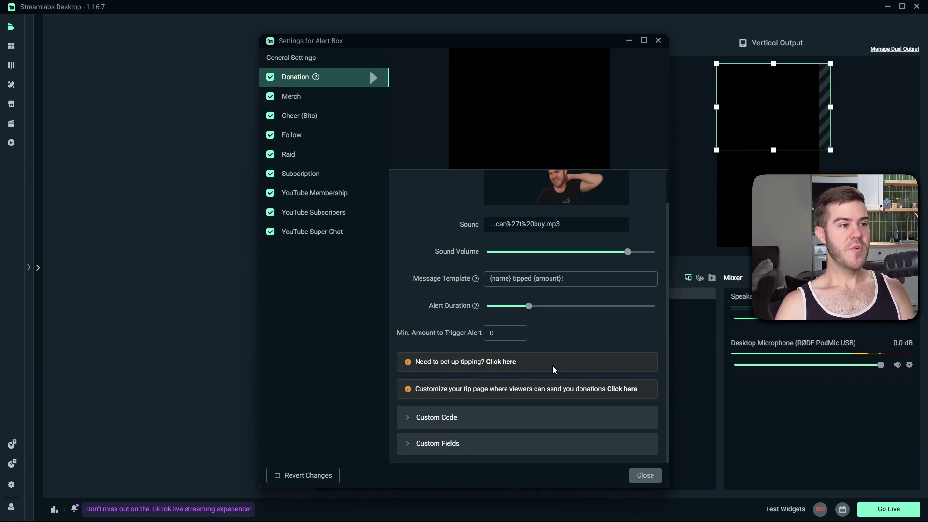
Step: Review the Merch, Cheer (Bits), Follow, YouTube Membership, Subscribers and Super Chat alert settings
click(326, 107)
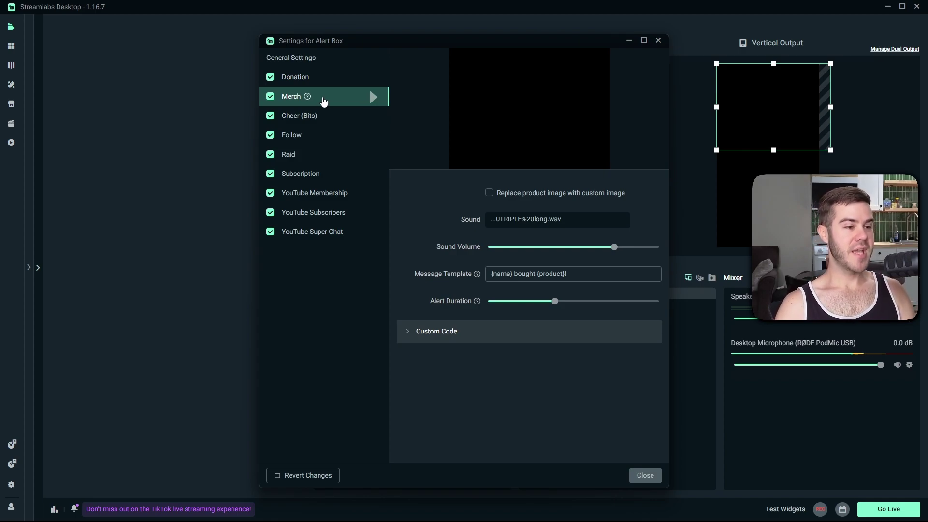
click(334, 119)
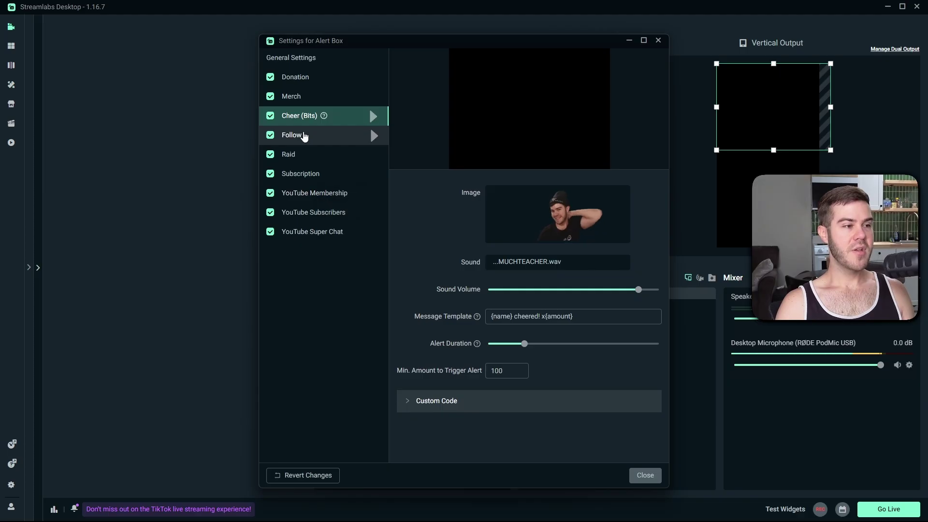
click(337, 139)
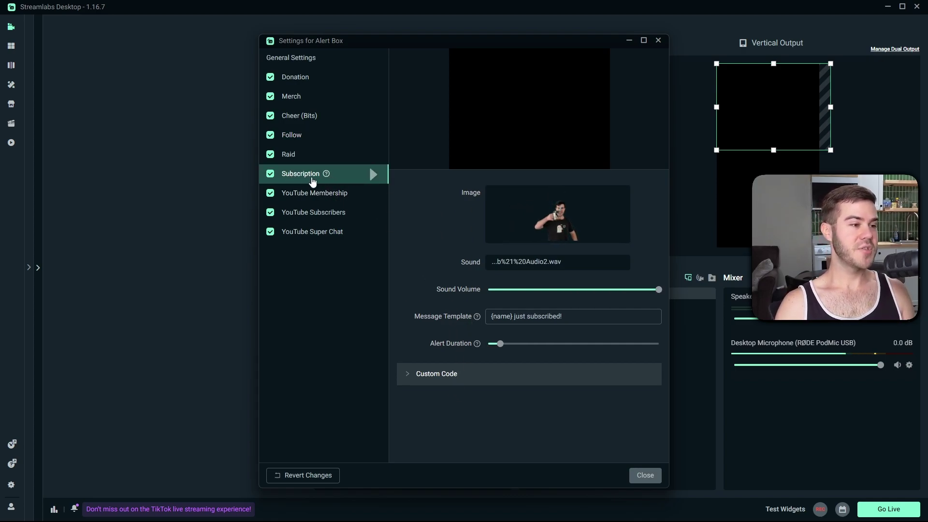
click(316, 197)
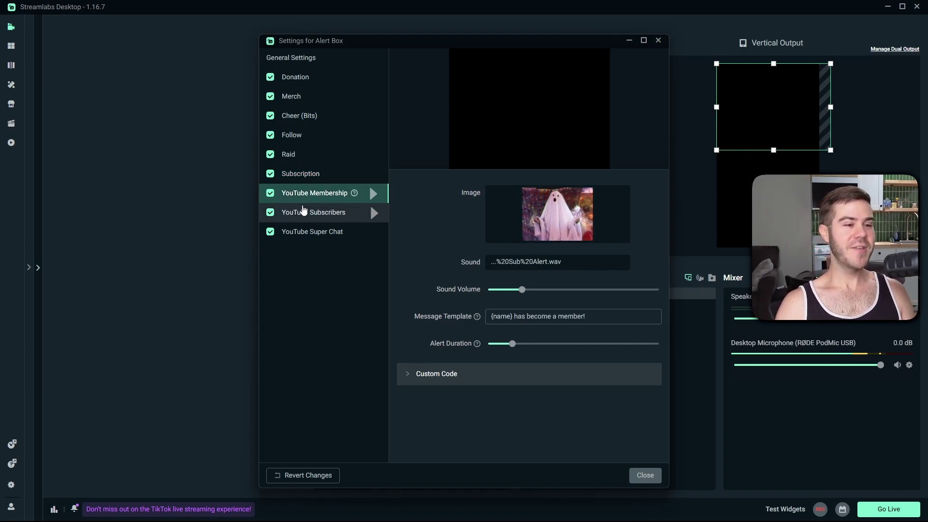
click(320, 215)
click(334, 235)
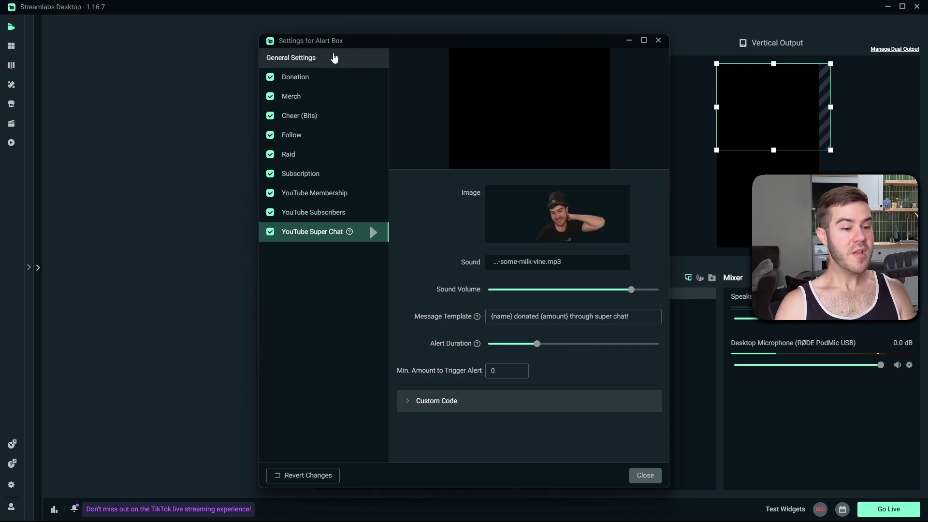
click(314, 60)
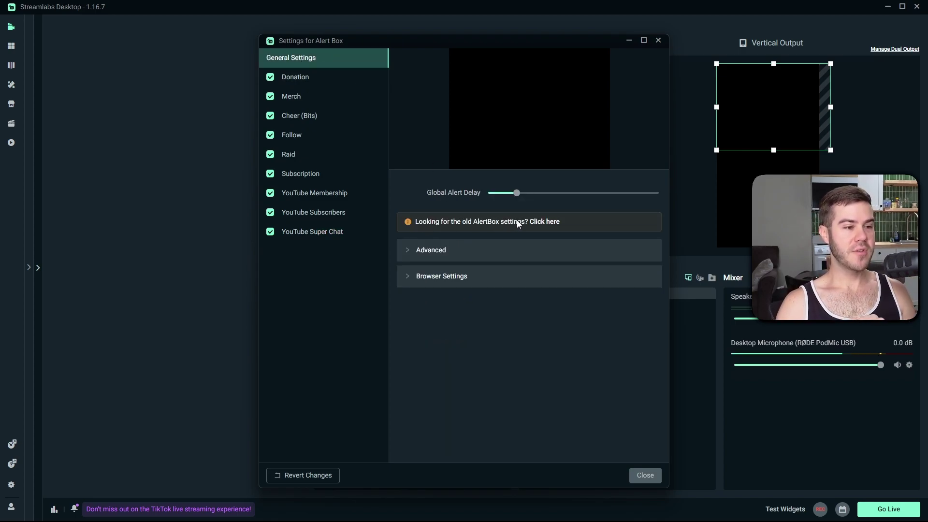
click(547, 222)
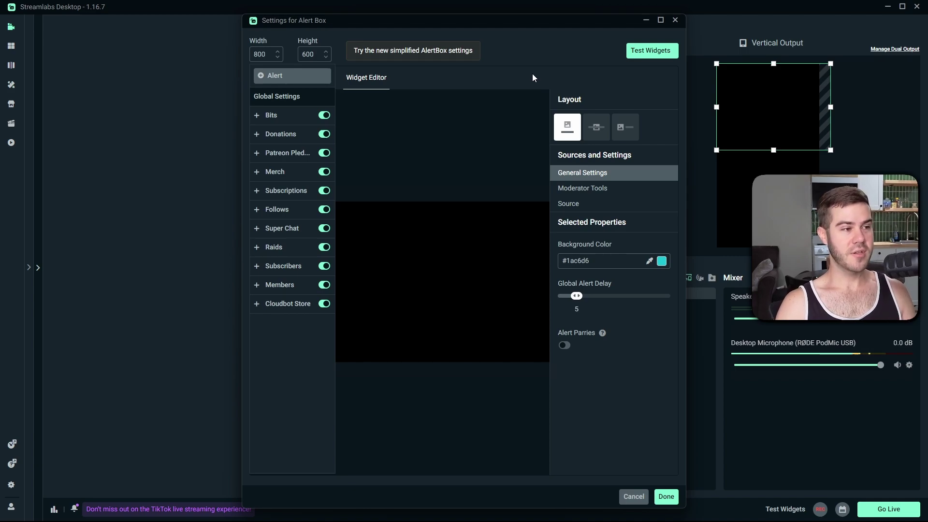
click(285, 119)
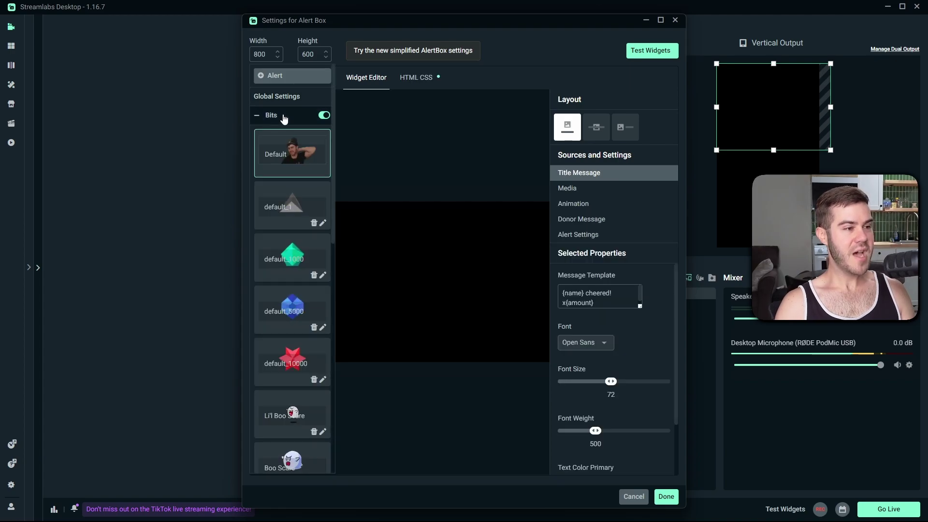
scroll(289, 268, down, 1)
scroll(288, 271, down, 6)
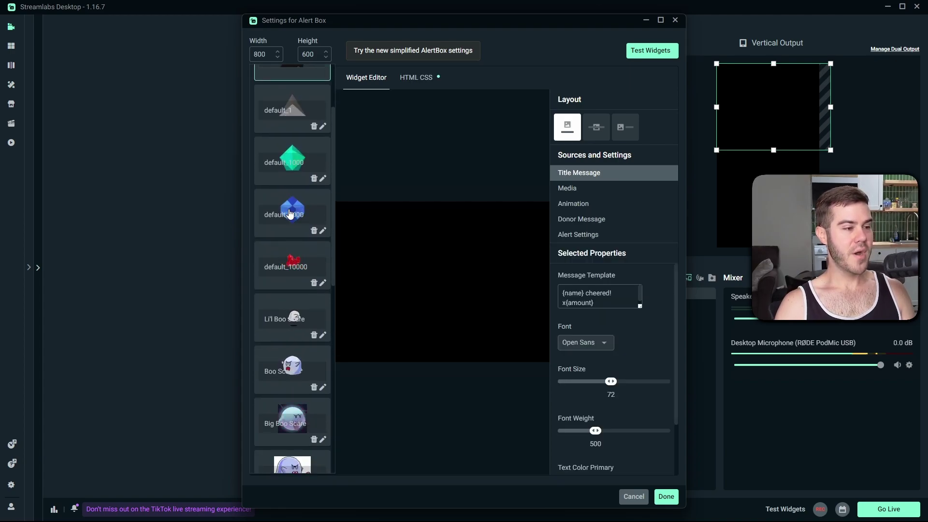
scroll(286, 287, down, 3)
scroll(283, 193, up, 5)
click(293, 127)
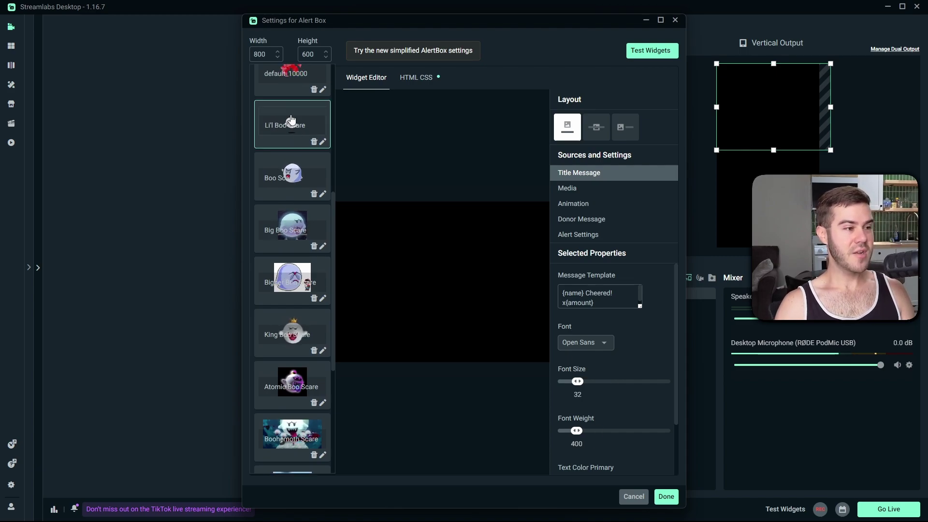
click(300, 180)
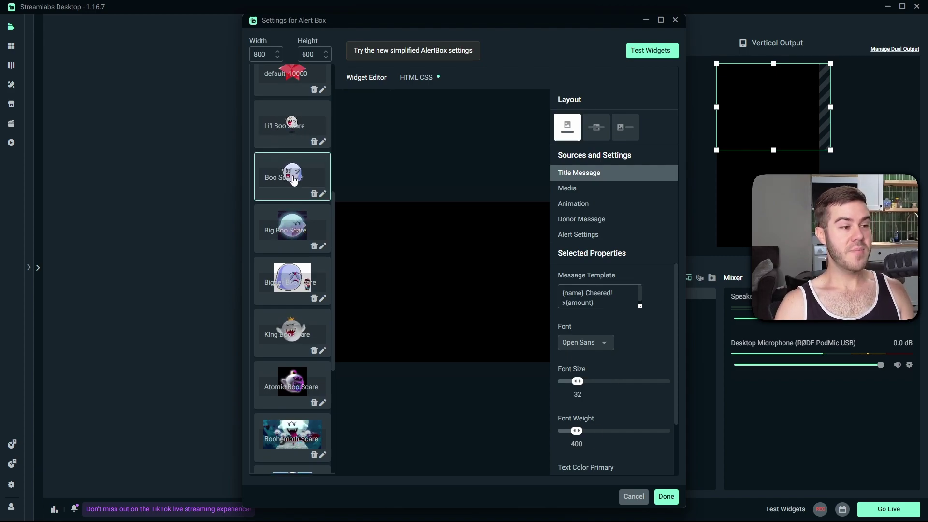
click(294, 216)
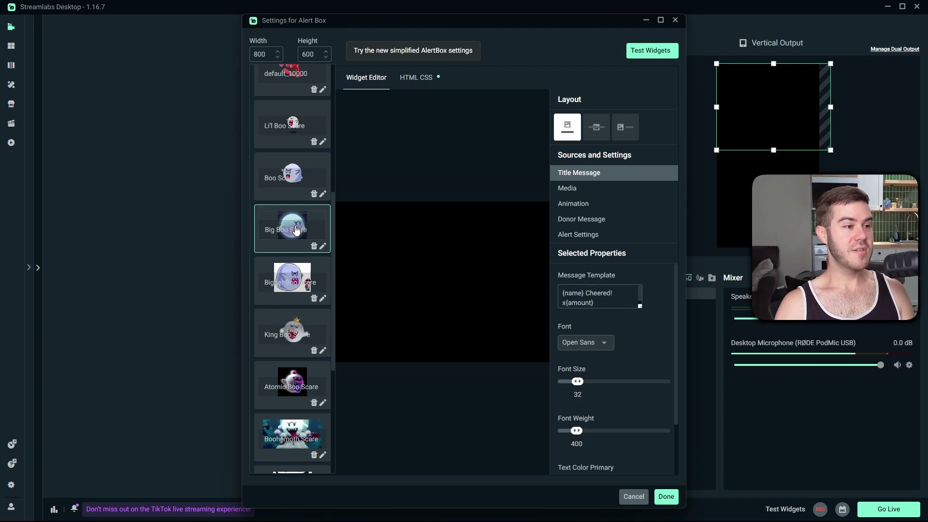
scroll(314, 224, up, 4)
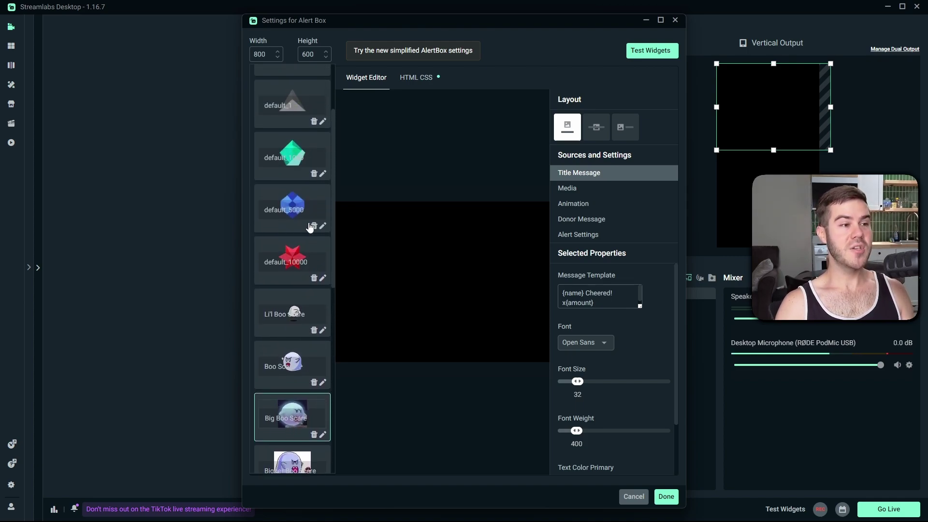
click(441, 53)
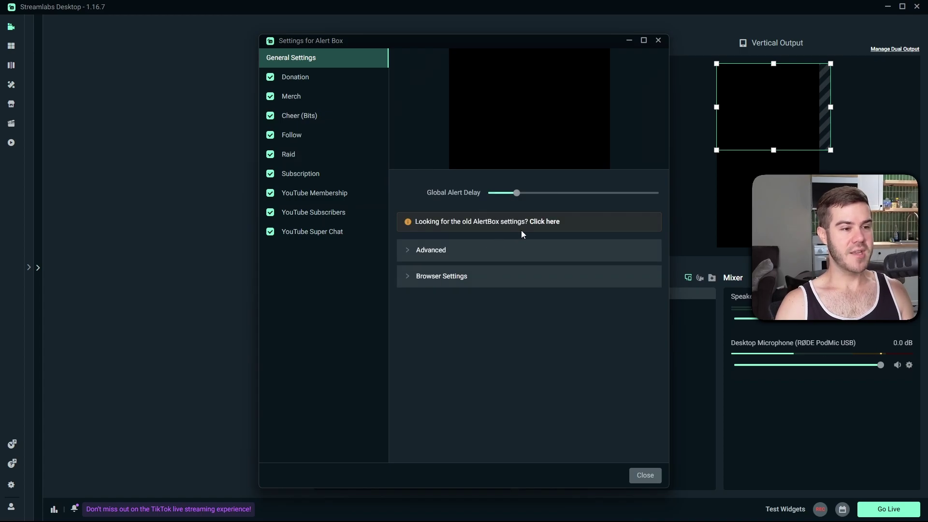
click(545, 222)
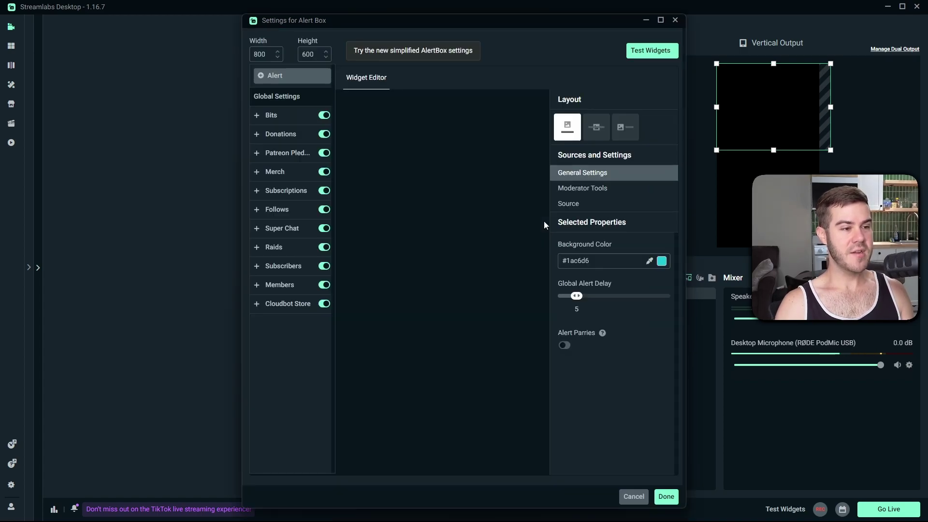
click(288, 138)
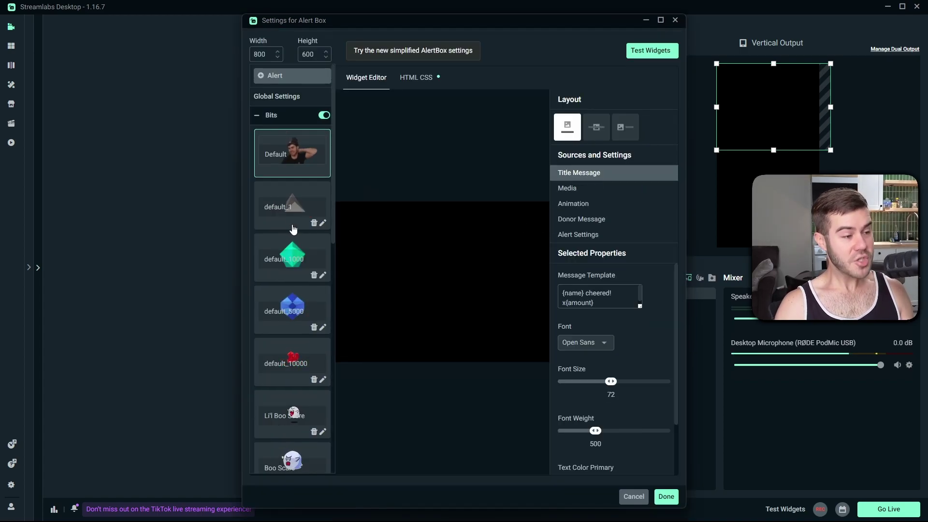
scroll(295, 274, down, 3)
scroll(315, 242, up, 5)
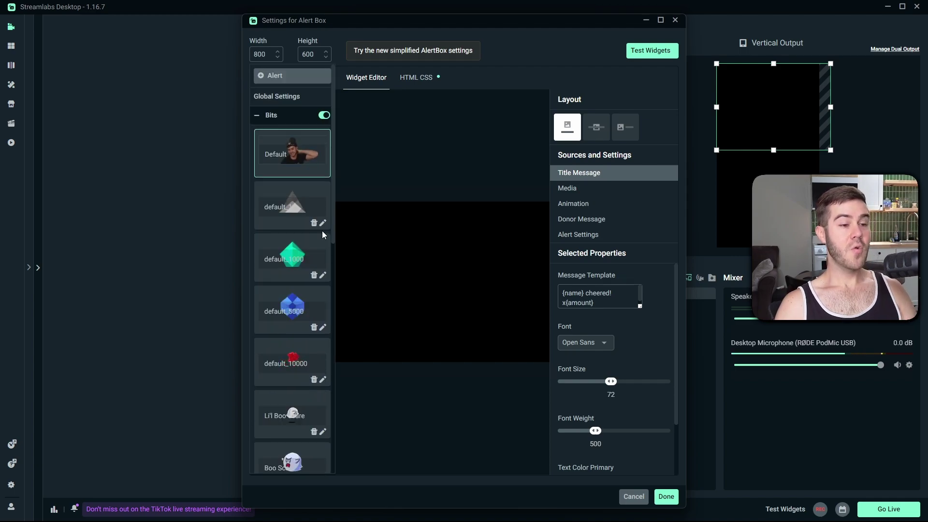
Step: Add a new Bits alert variation and name it 'bits 666'
click(284, 78)
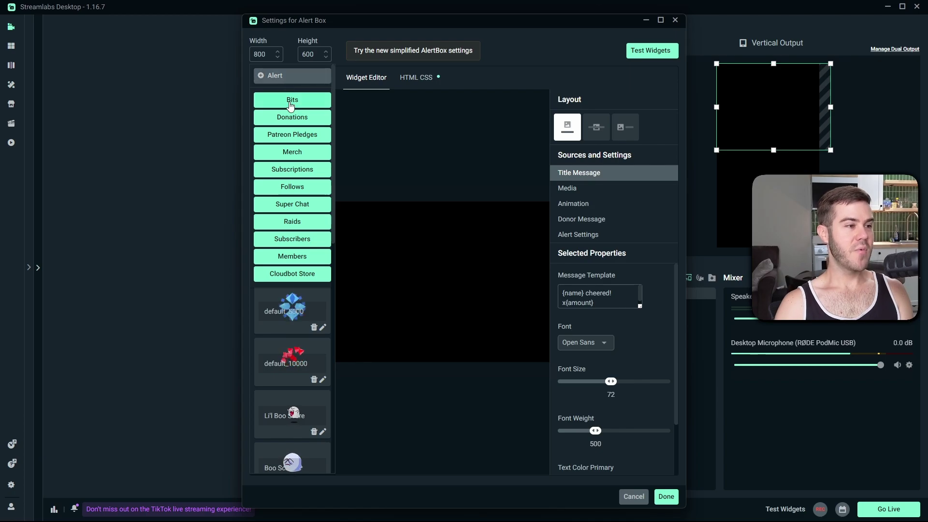
click(290, 99)
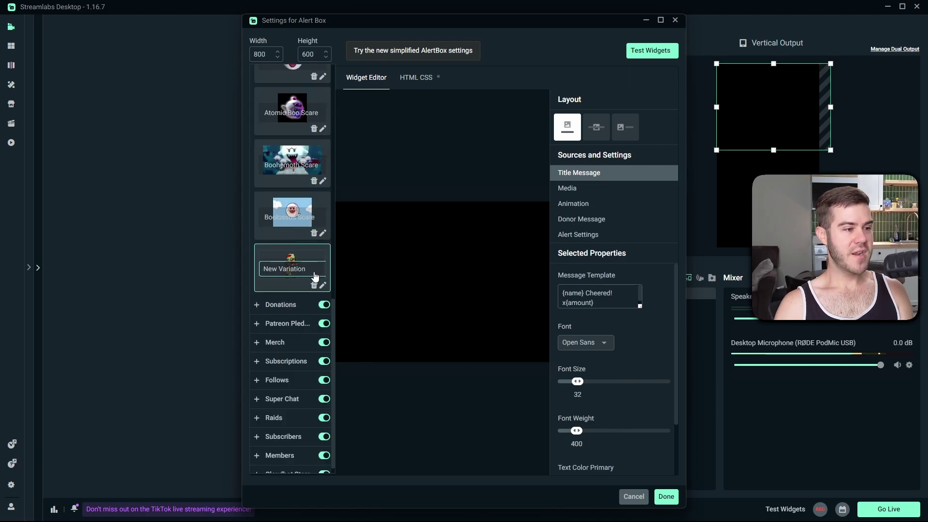
drag(304, 269, 256, 273)
text(bits 666)
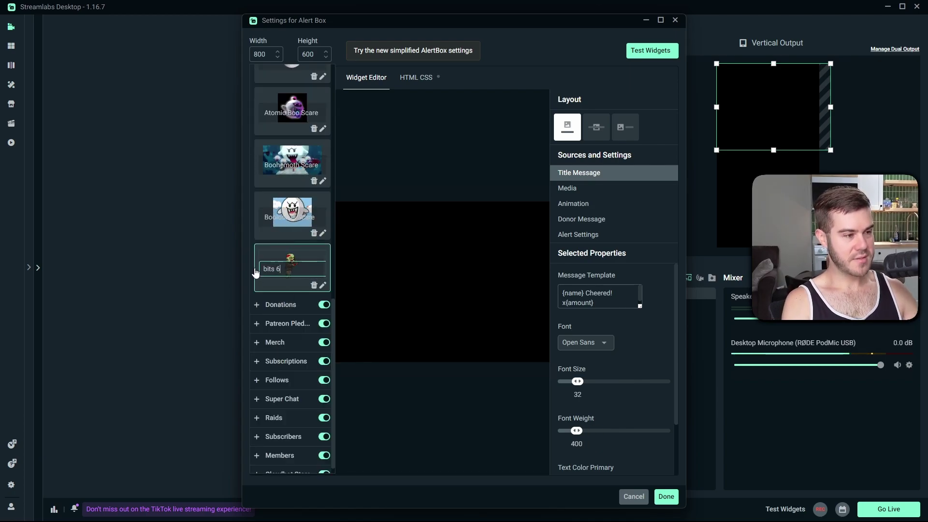
key(Return)
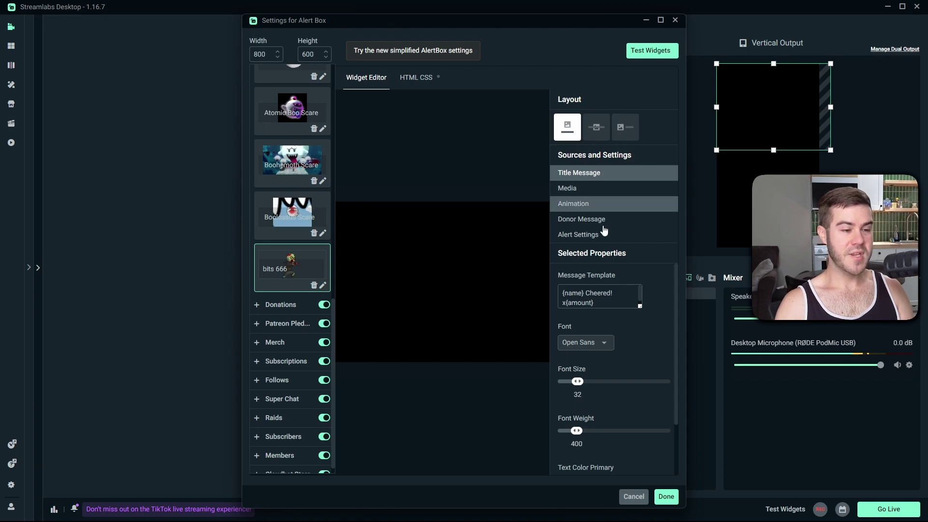
Step: Review the bits 666 variation's Media, Animation and Donor Message settings
scroll(611, 299, down, 3)
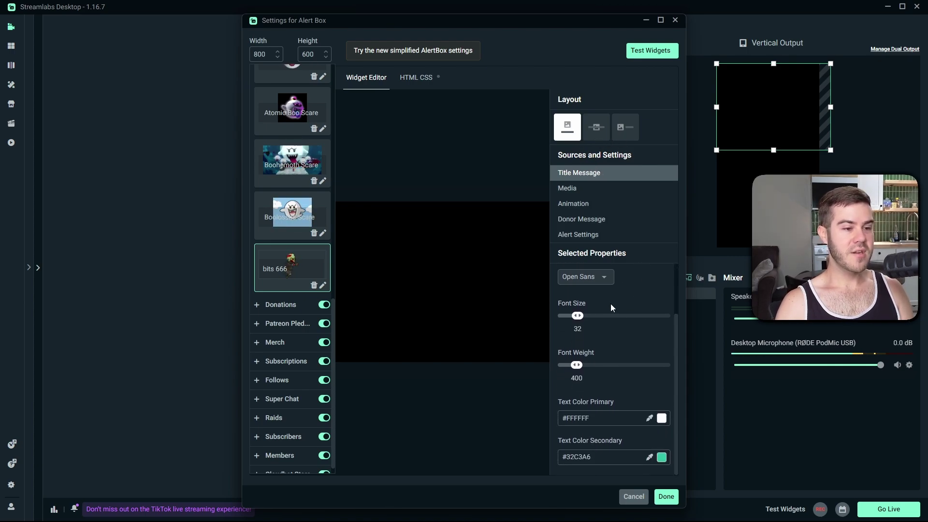
click(589, 195)
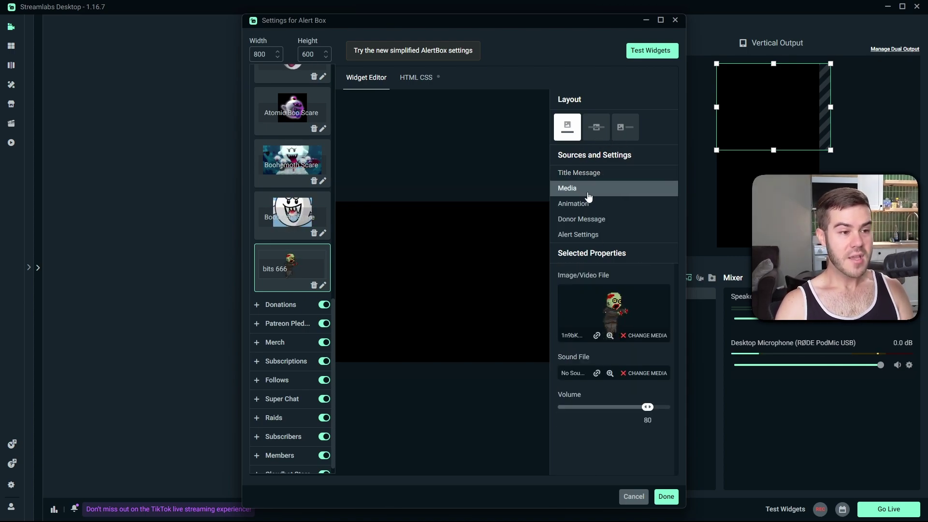
click(601, 206)
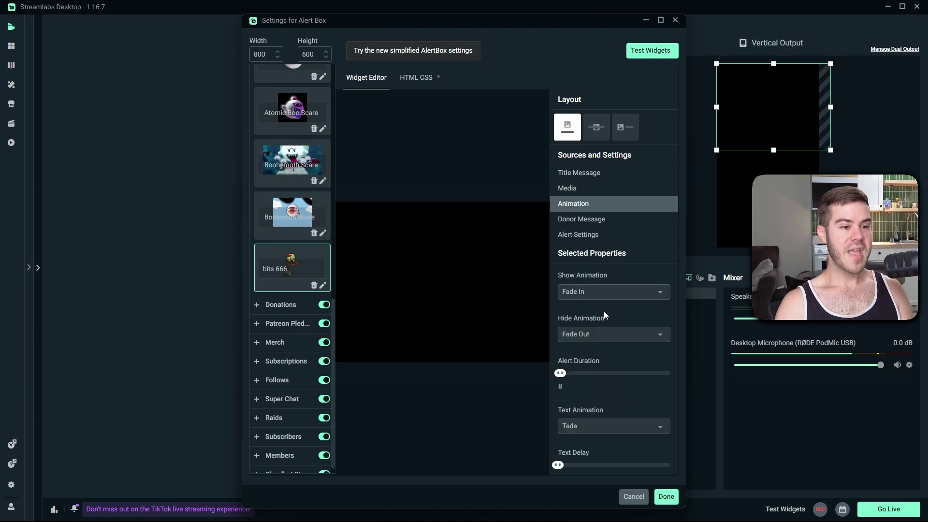
scroll(604, 303, down, 1)
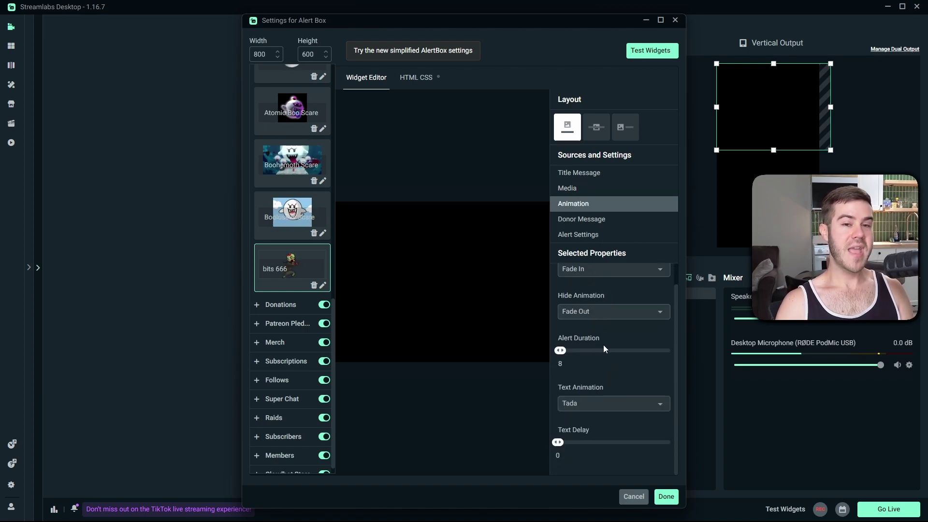
click(602, 220)
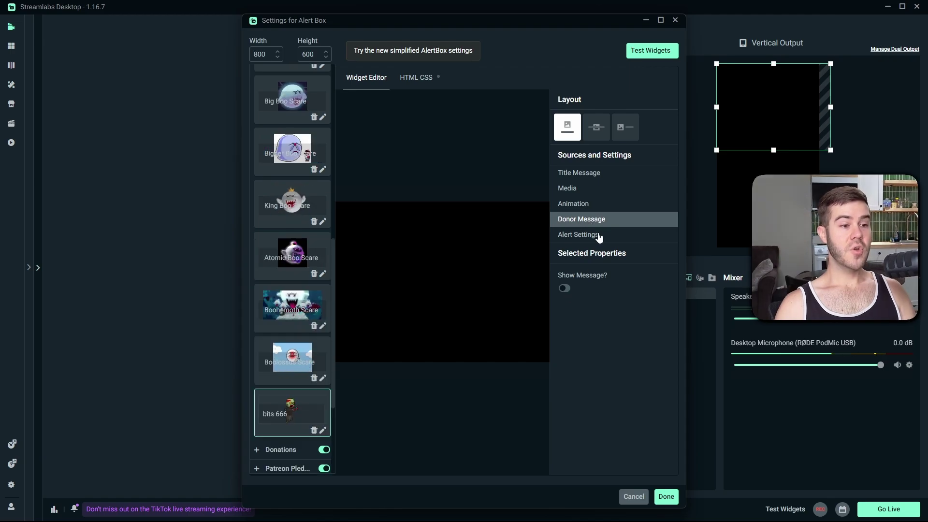
Step: Set the bits variation condition to 'Bits used is exactly' with amount 666
click(587, 237)
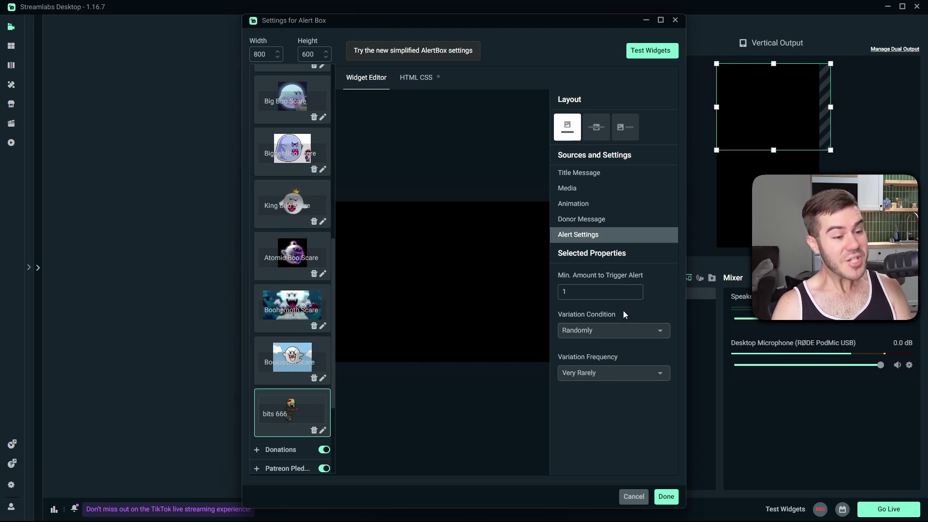
click(614, 332)
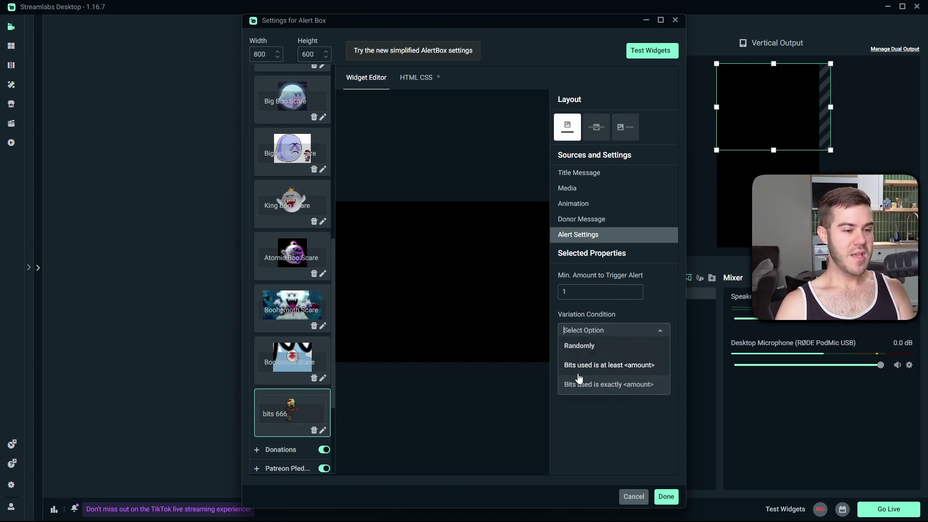
click(613, 386)
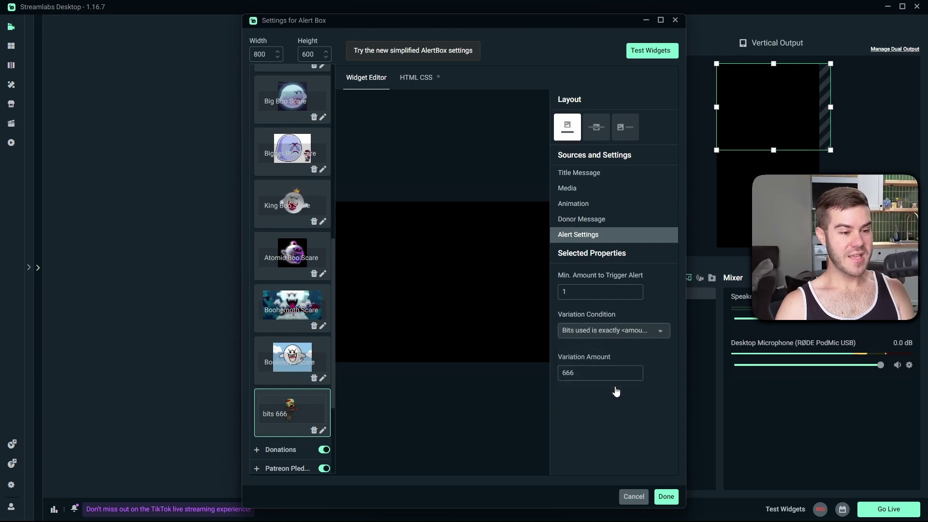
drag(592, 375, 553, 373)
click(585, 387)
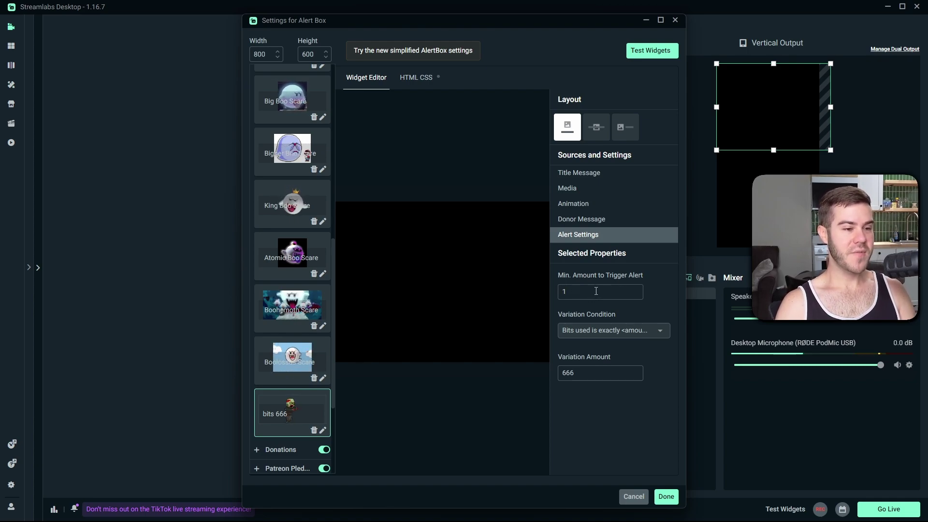
Step: Set the minimum trigger amount to 1, comparing against King Boo Scare's settings
click(572, 289)
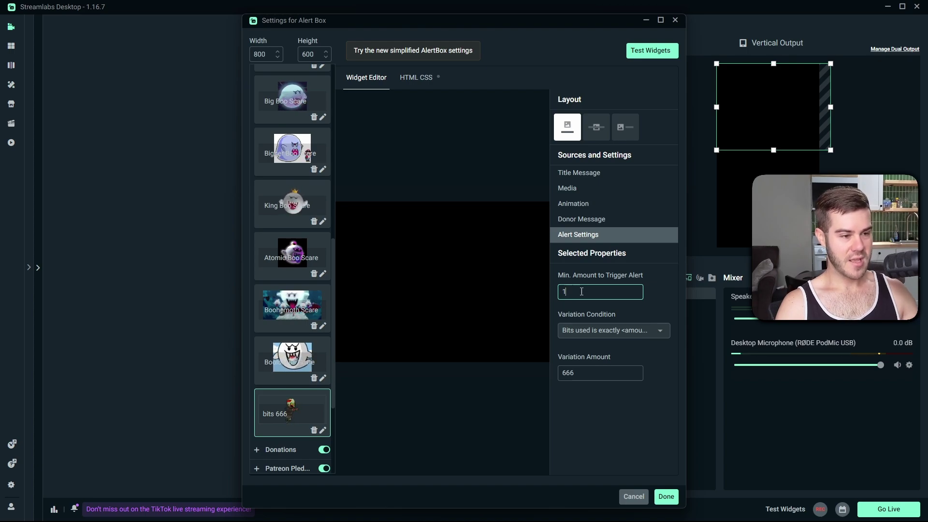
text(000)
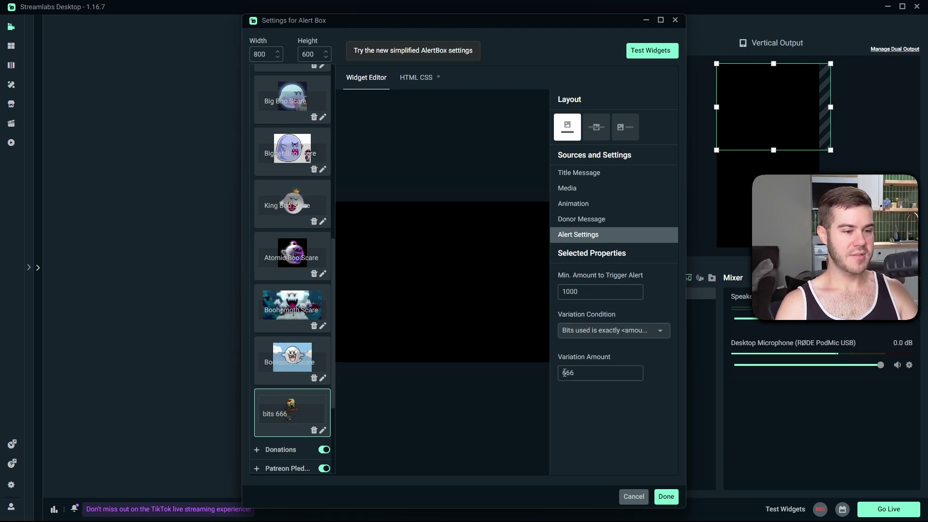
click(293, 205)
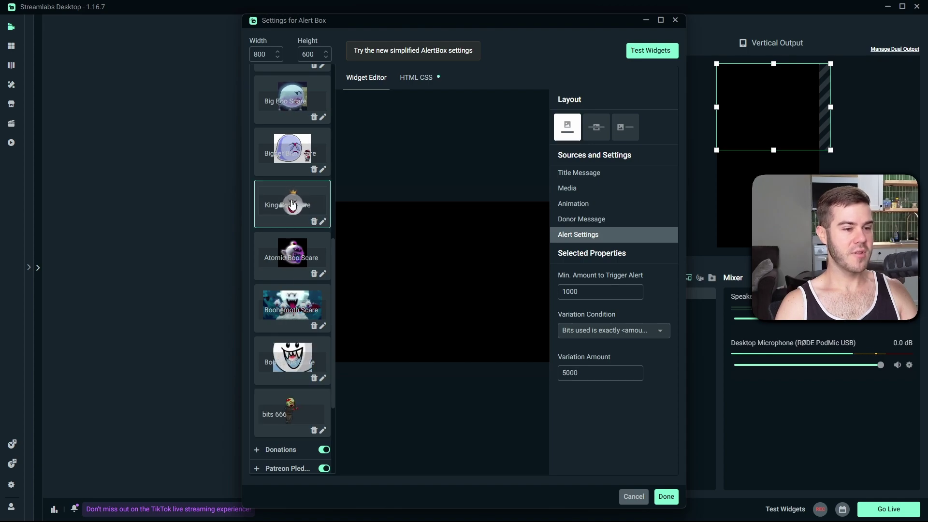
click(590, 292)
key(BackSpace)
key(BackSpace)
key(BackSpace)
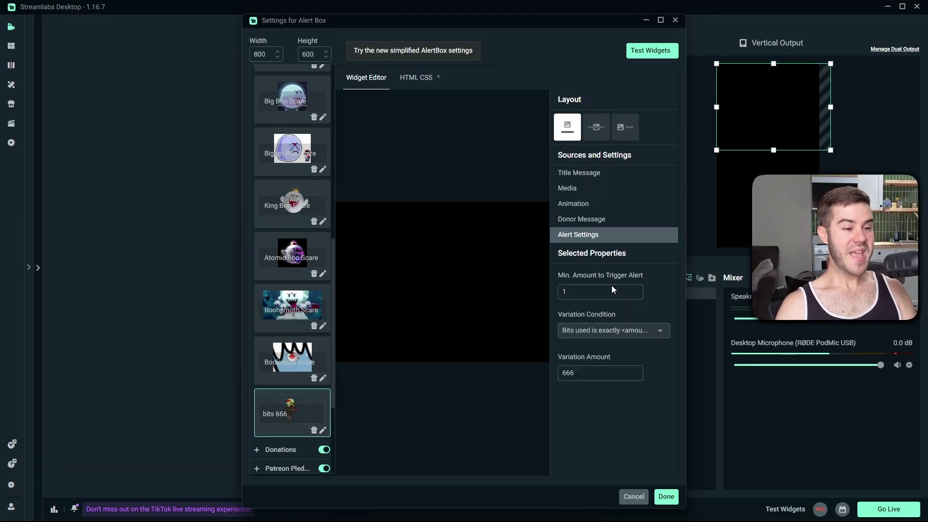
scroll(278, 137, up, 10)
Step: Collapse Bits and add a new Follows variation, New Variation1
click(275, 116)
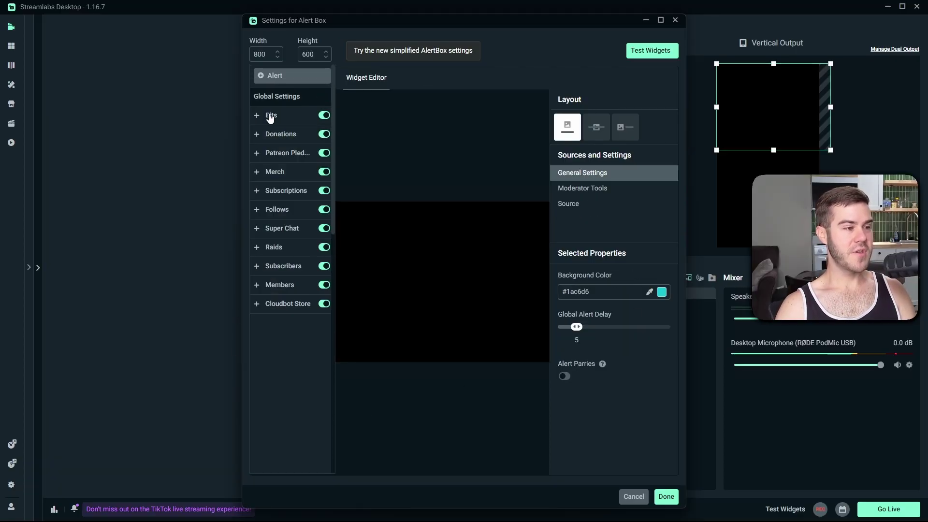
click(287, 213)
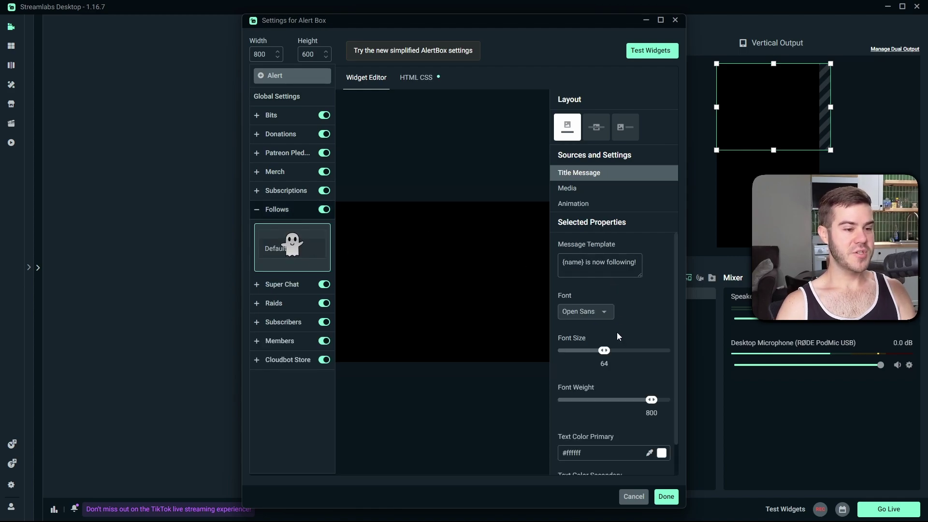
click(293, 76)
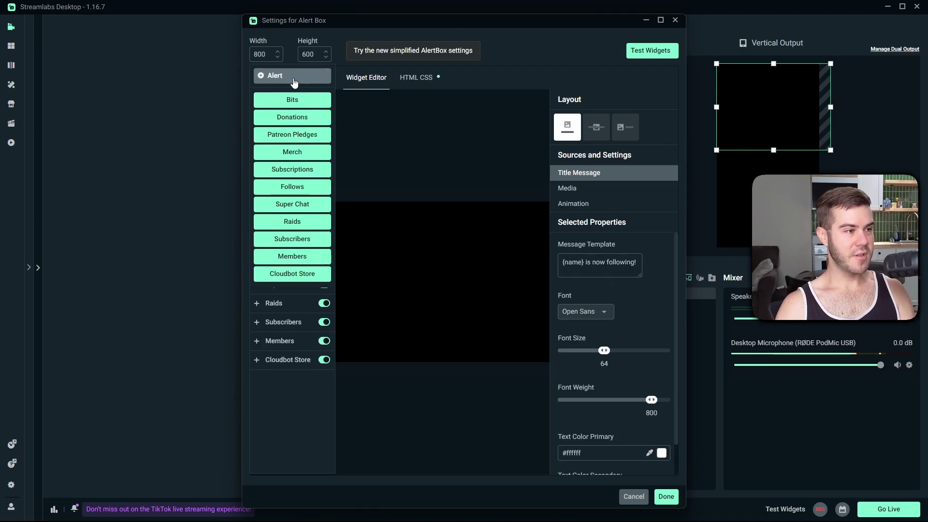
click(299, 194)
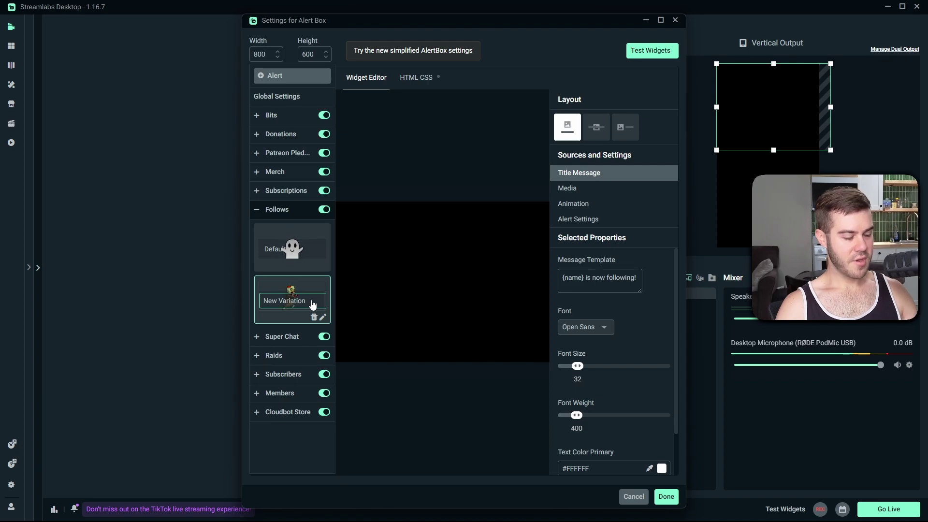
Step: Keep New Variation1's variation frequency at As Default in its alert settings
scroll(629, 240, down, 1)
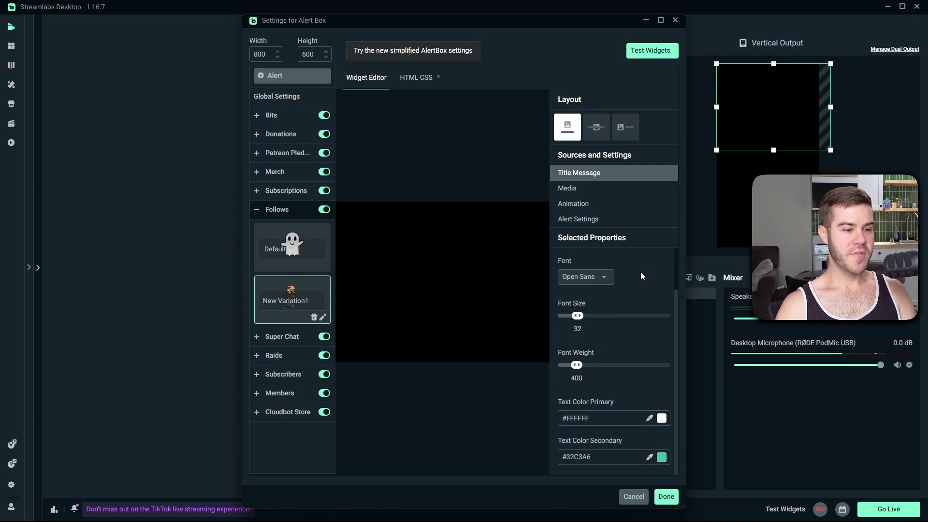
click(609, 222)
click(607, 300)
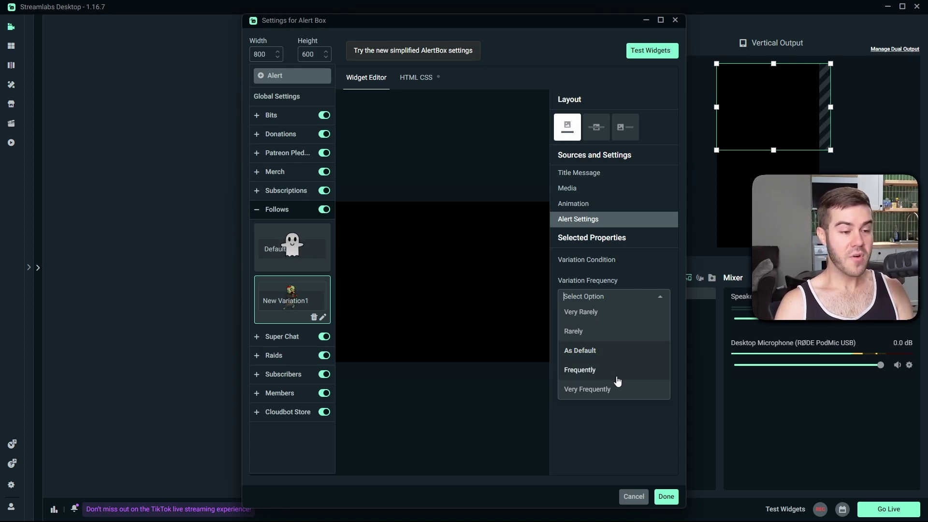
click(638, 253)
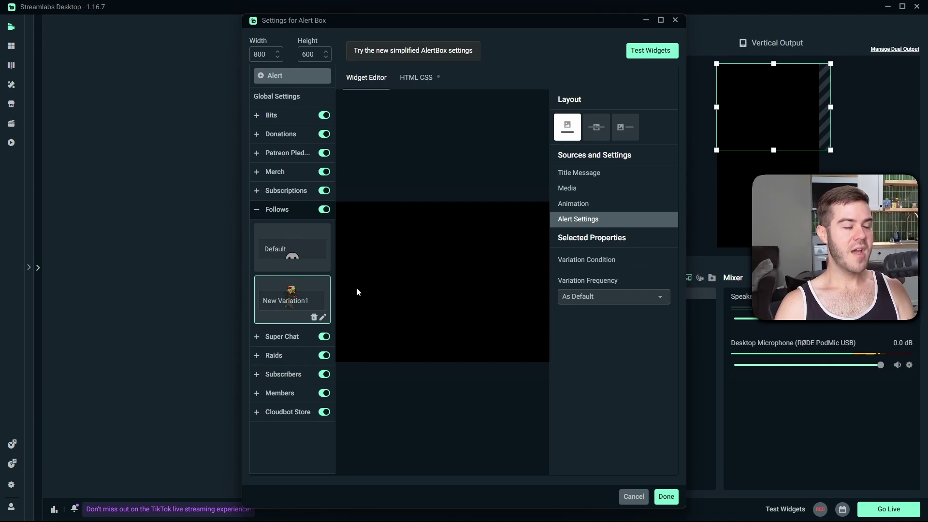
Step: Delete New Variation1, then browse the Super Chat, Members and Merch alert variations
click(314, 318)
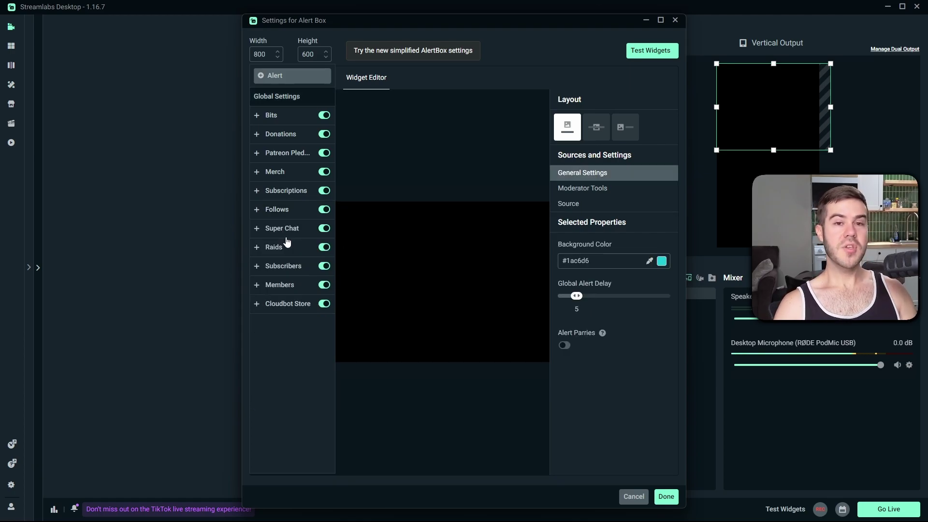
click(285, 229)
click(286, 231)
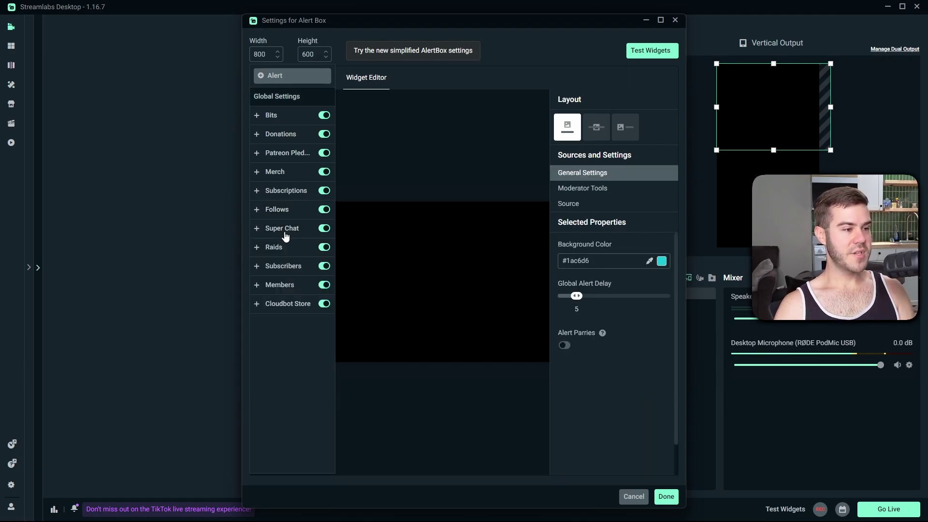
click(285, 280)
click(285, 283)
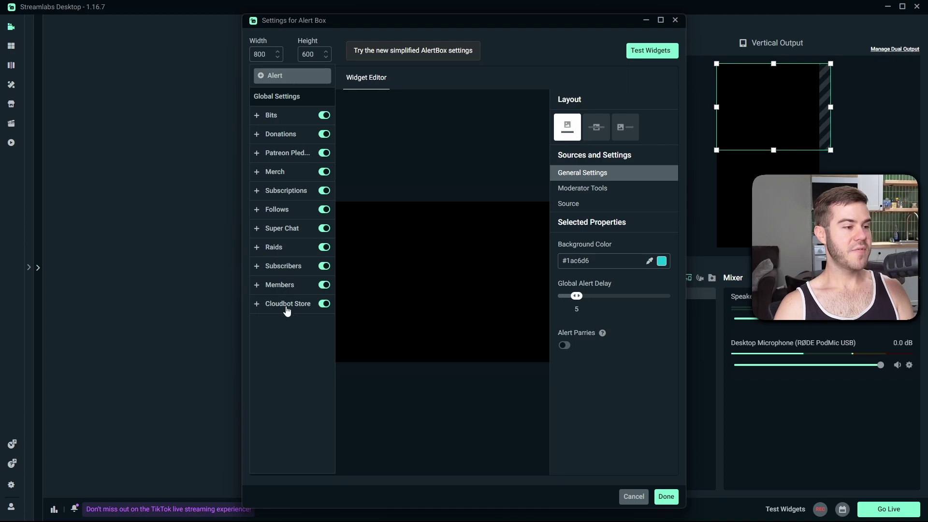
click(284, 172)
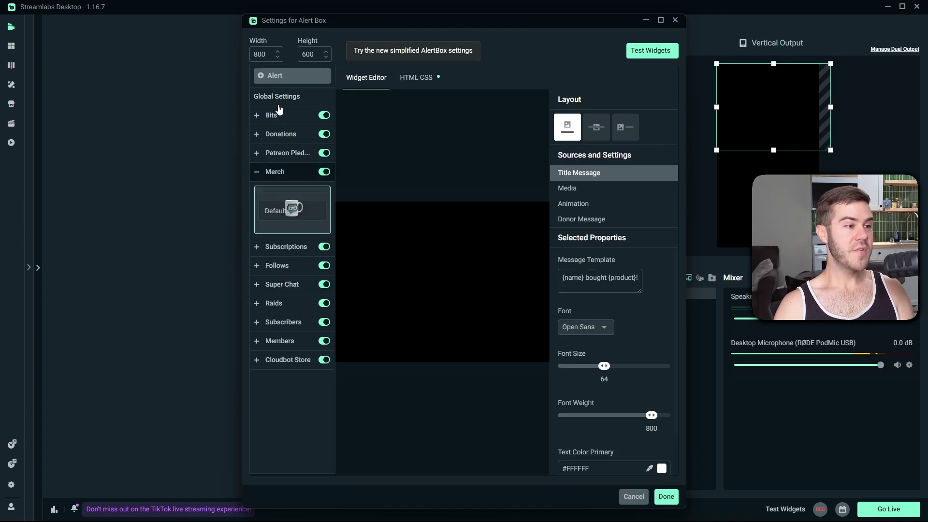
click(290, 76)
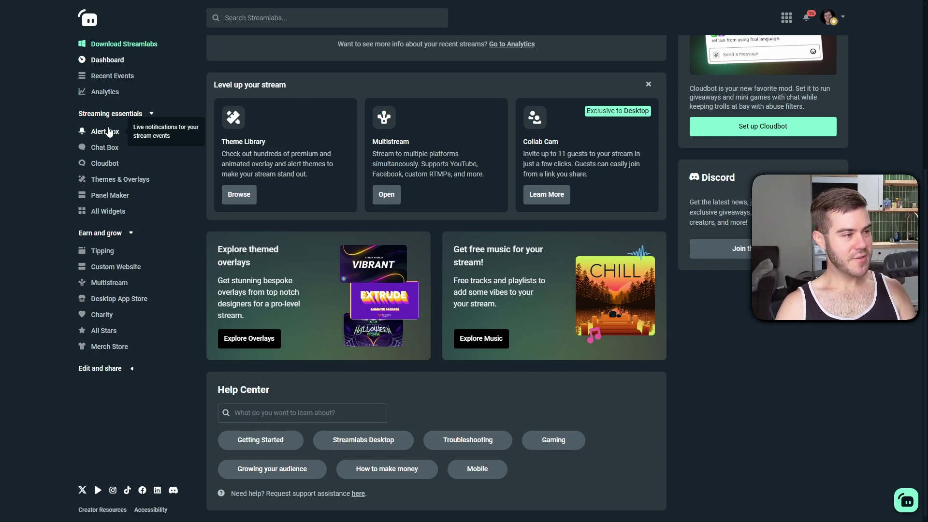
Step: Search Streamlabs for 'alert' to reach the Alert Box settings
click(282, 17)
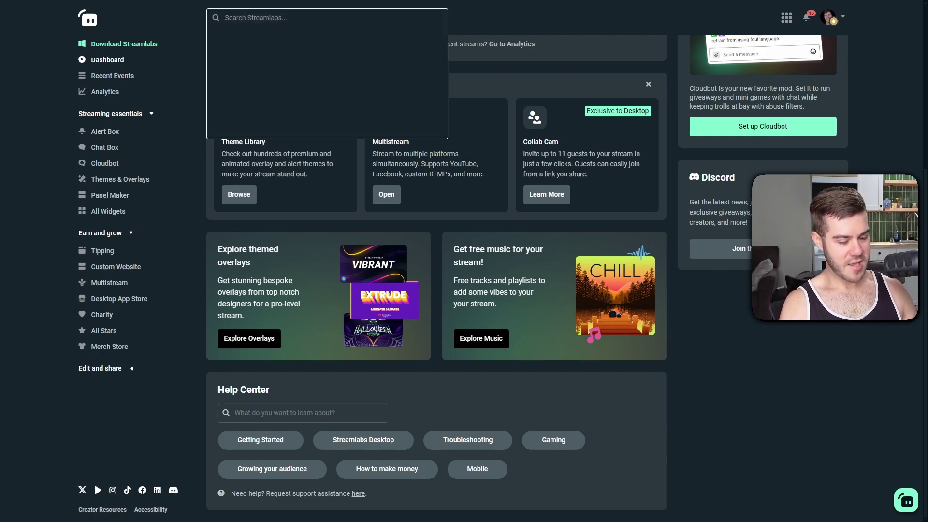
text(alert)
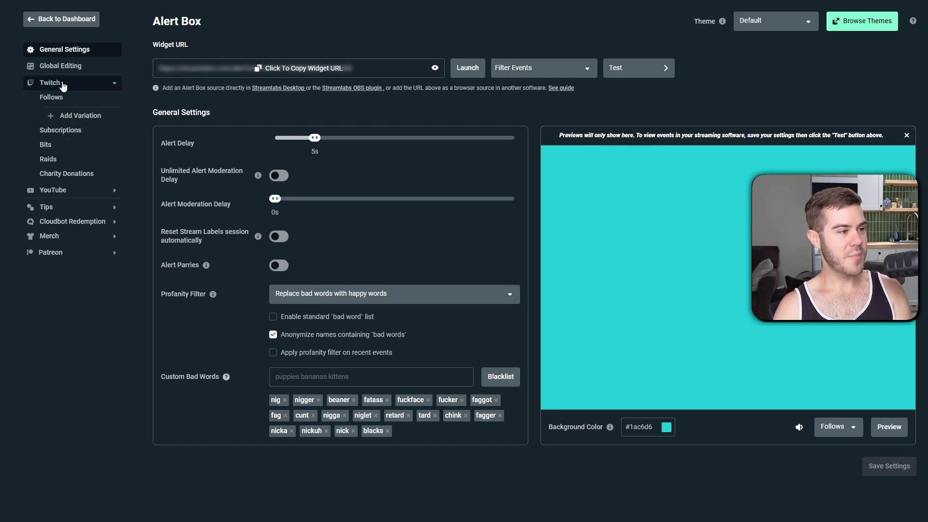
Step: Glance at YouTube alerts, discard changes, and open the Twitch Bits alert settings
click(65, 194)
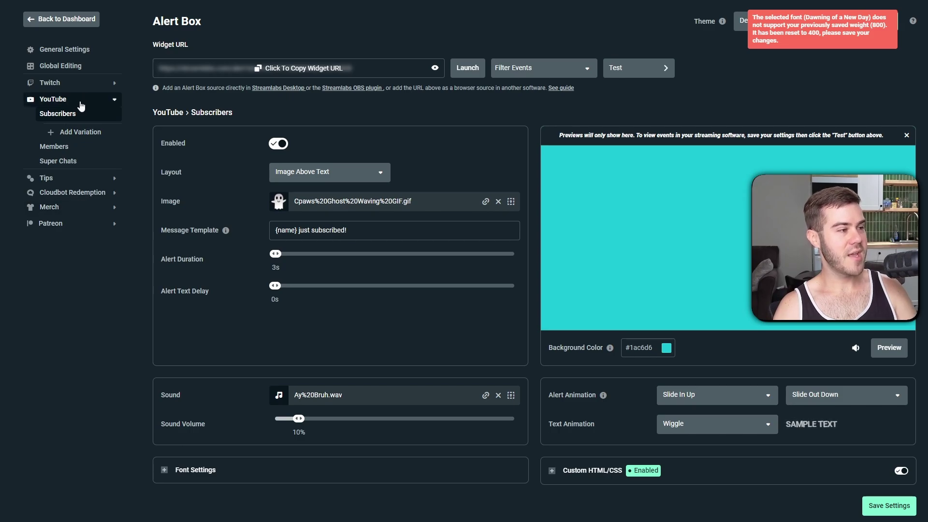
click(35, 85)
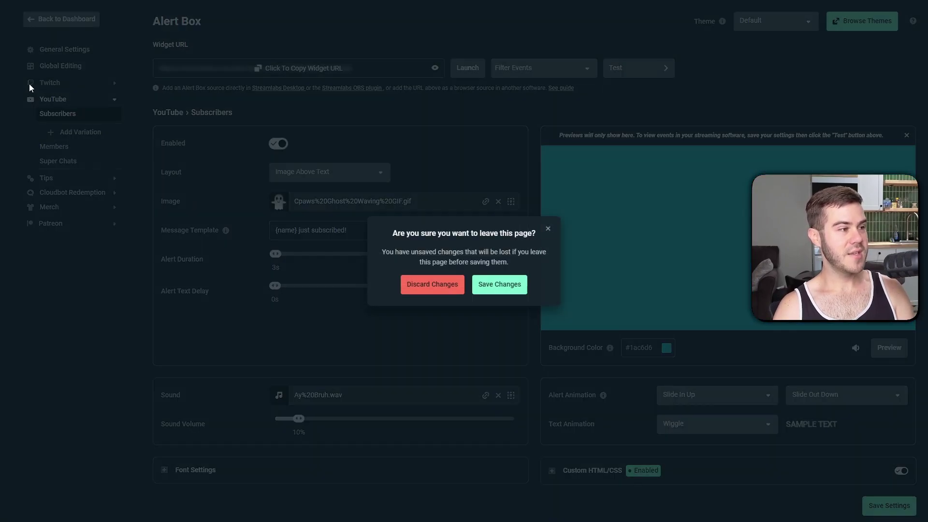
click(435, 285)
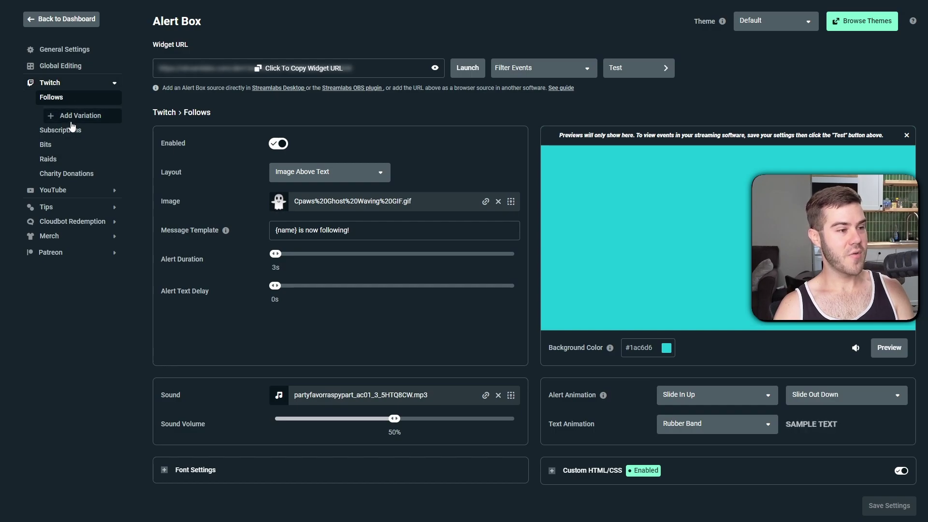
click(68, 148)
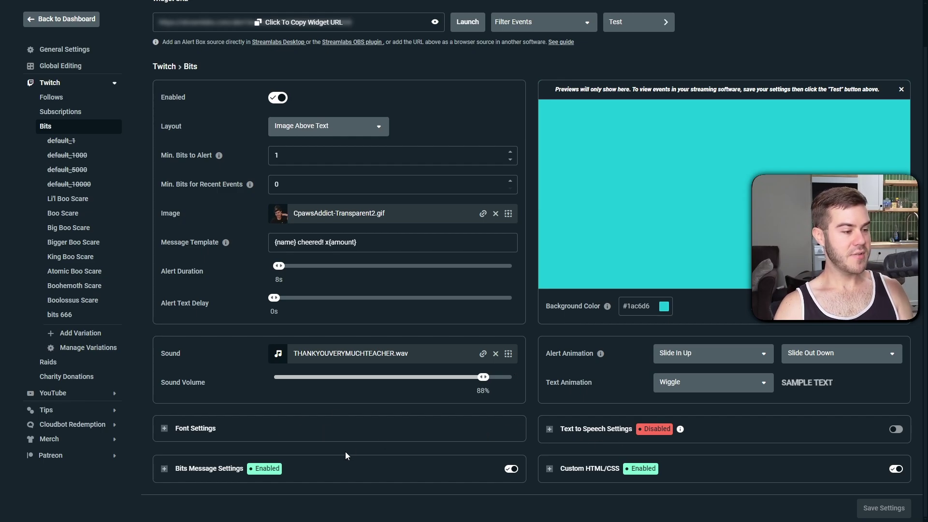
Step: Expand the Bits message settings and scroll through them to review
click(252, 472)
scroll(232, 425, down, 4)
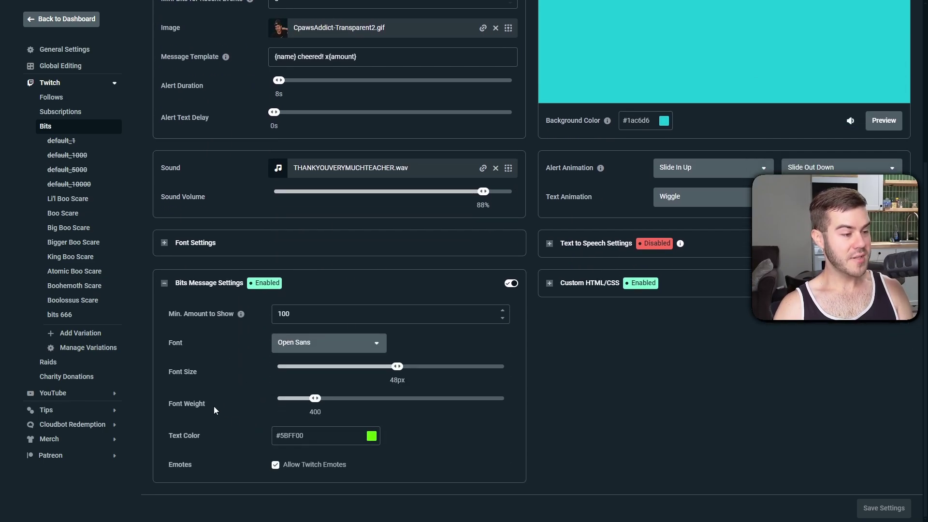
scroll(230, 393, up, 5)
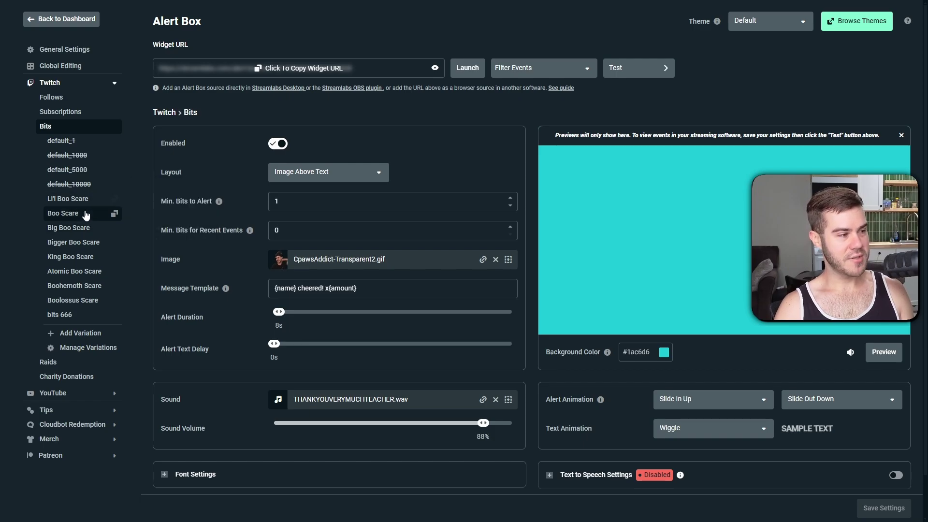
Step: Open Li'l Boo Scare, send a test Twitch bits alert, and play its preview
click(80, 199)
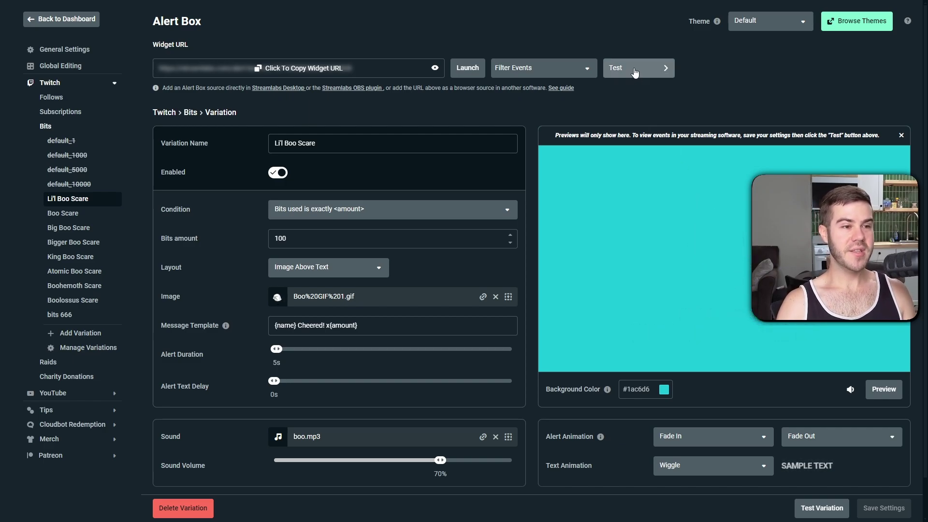
mouse_move(635, 71)
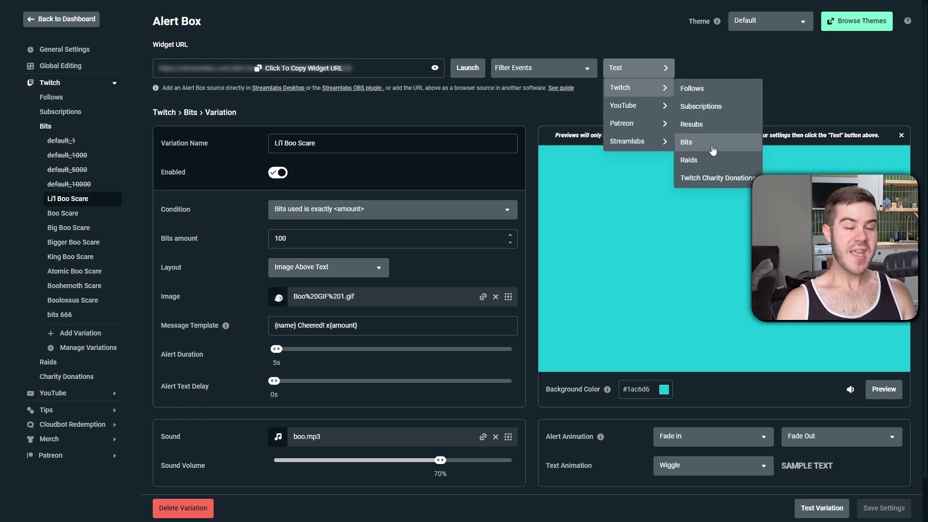
click(714, 150)
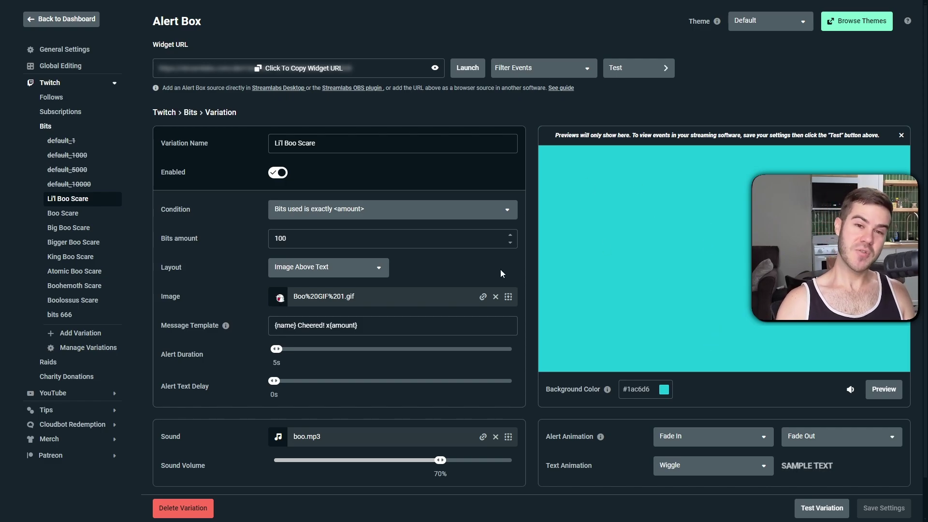
click(884, 391)
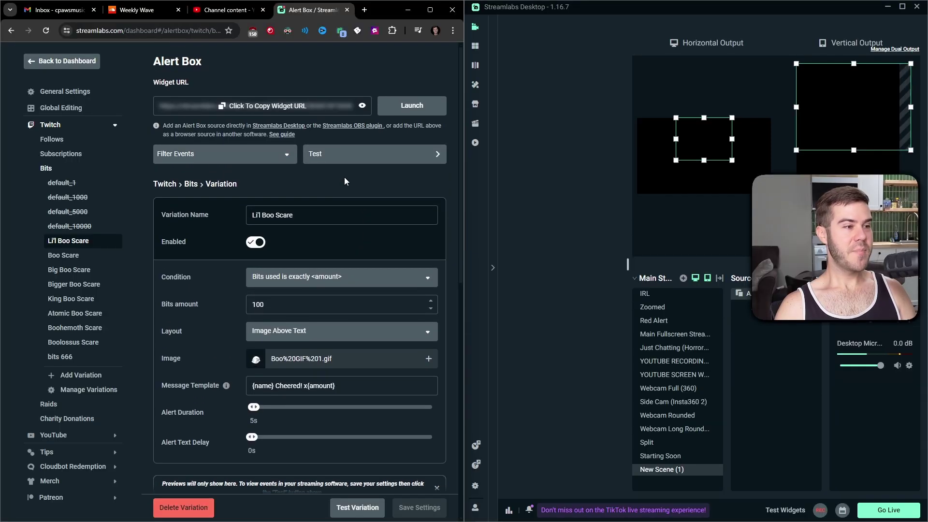
Step: Send a test Twitch follow alert and preview the Li'l Boo Scare variation
click(345, 160)
mouse_move(319, 174)
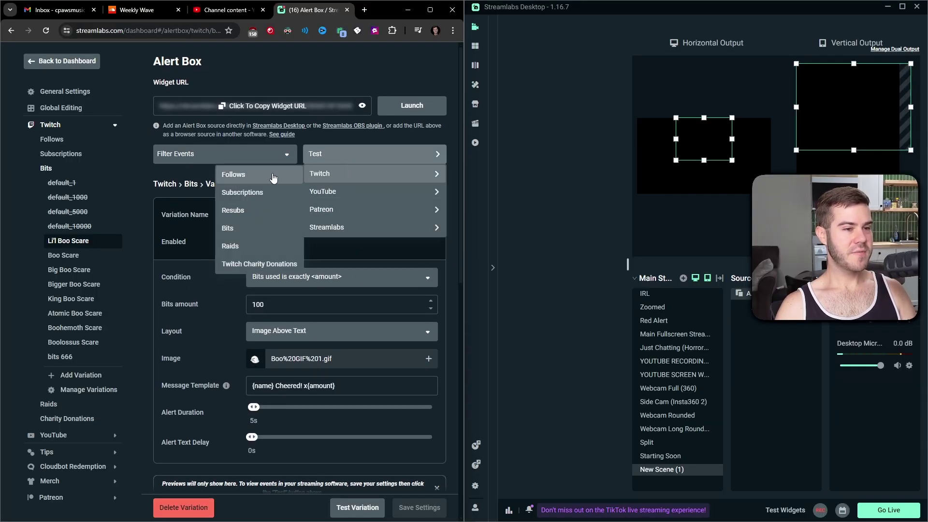
click(274, 175)
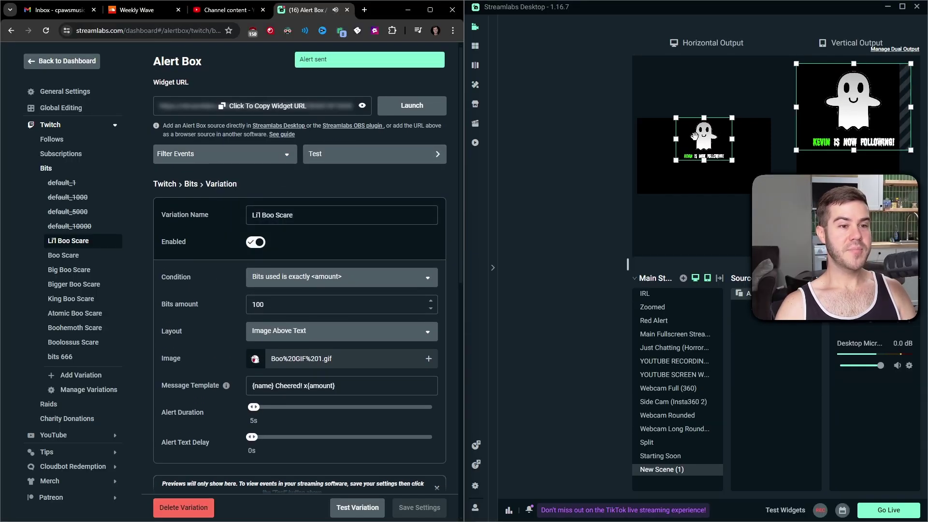
scroll(322, 193, down, 2)
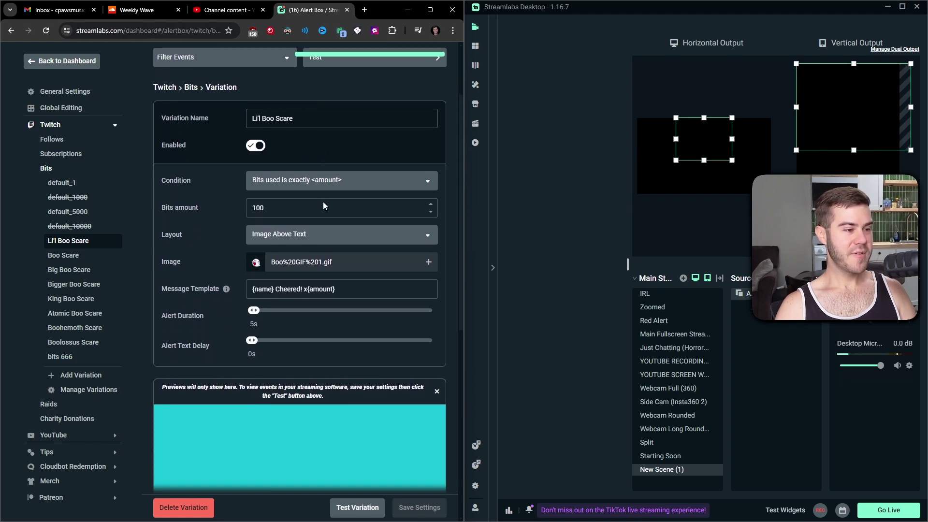
scroll(324, 207, down, 5)
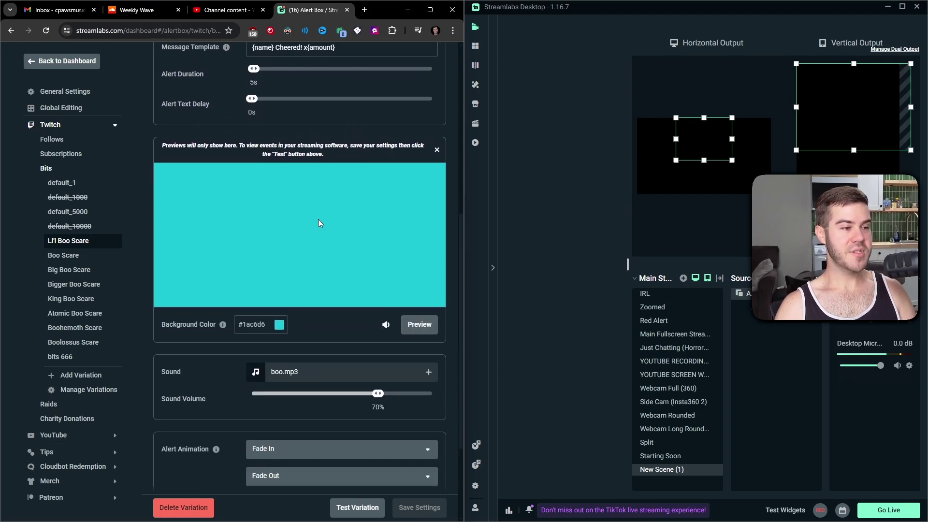
click(417, 333)
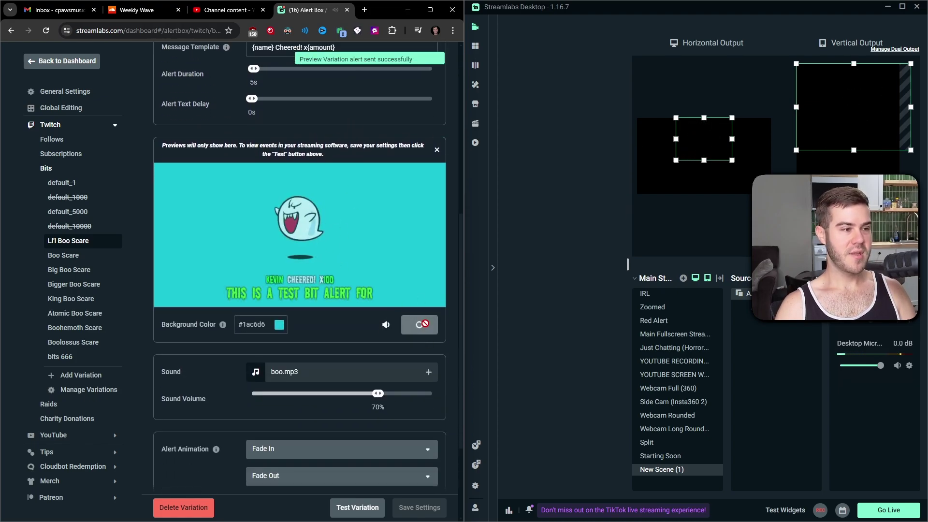
Step: Send a test Twitch bits alert and watch it in the Desktop preview
scroll(364, 270, up, 5)
scroll(412, 193, up, 2)
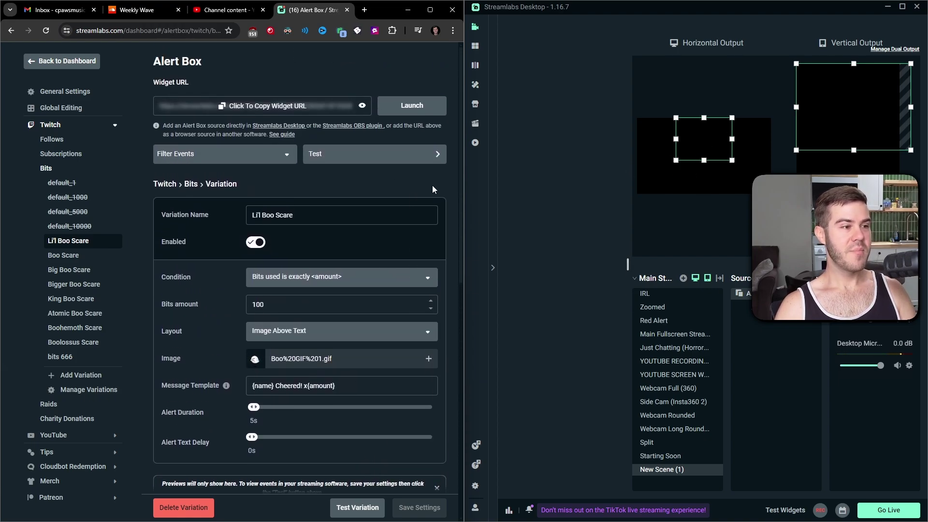
click(392, 154)
mouse_move(377, 175)
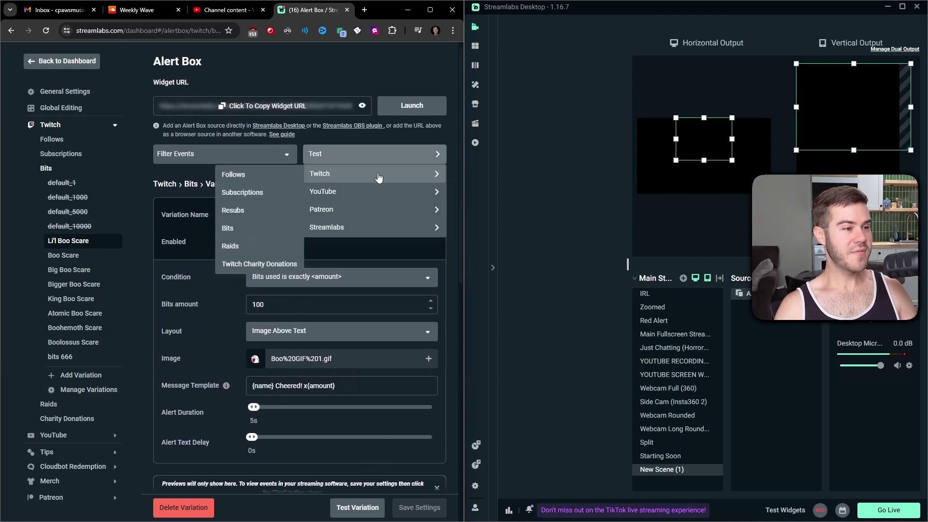
click(262, 225)
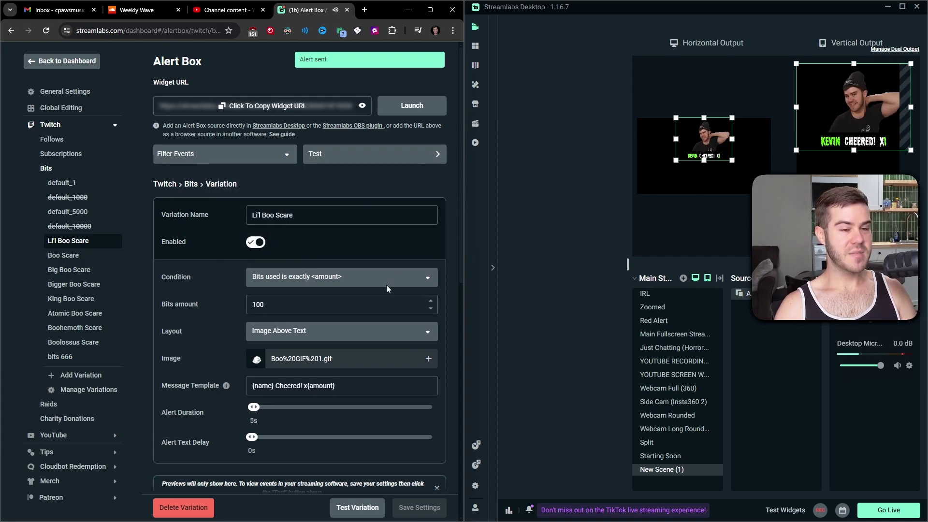
scroll(325, 242, down, 6)
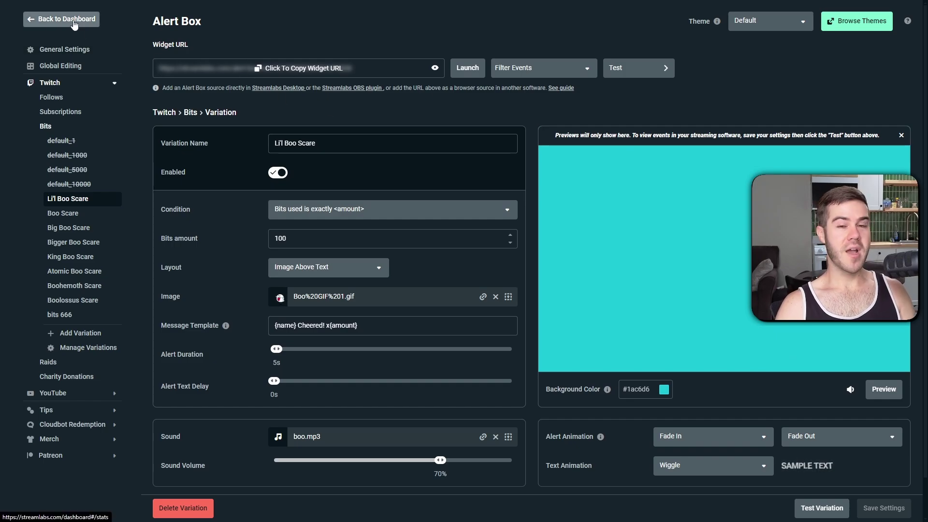
Step: Return to the main dashboard and open the support chat window
click(76, 21)
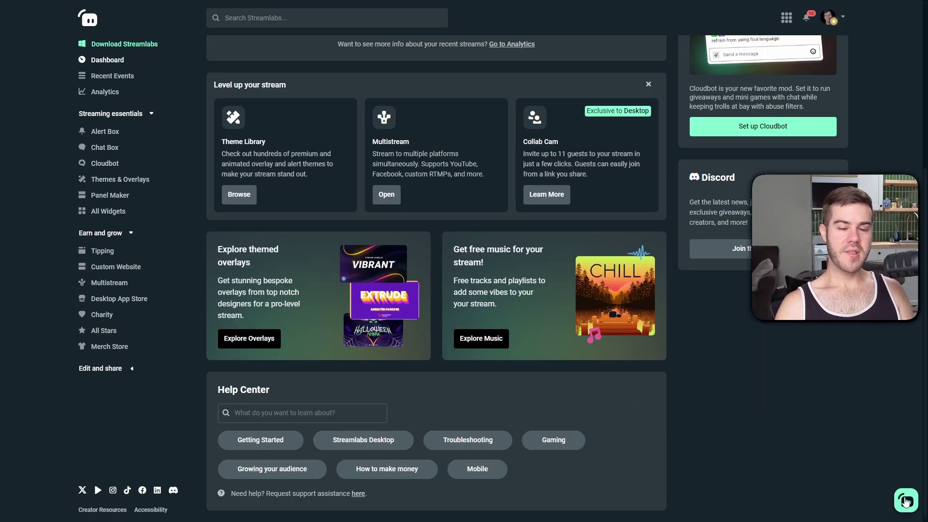
click(906, 501)
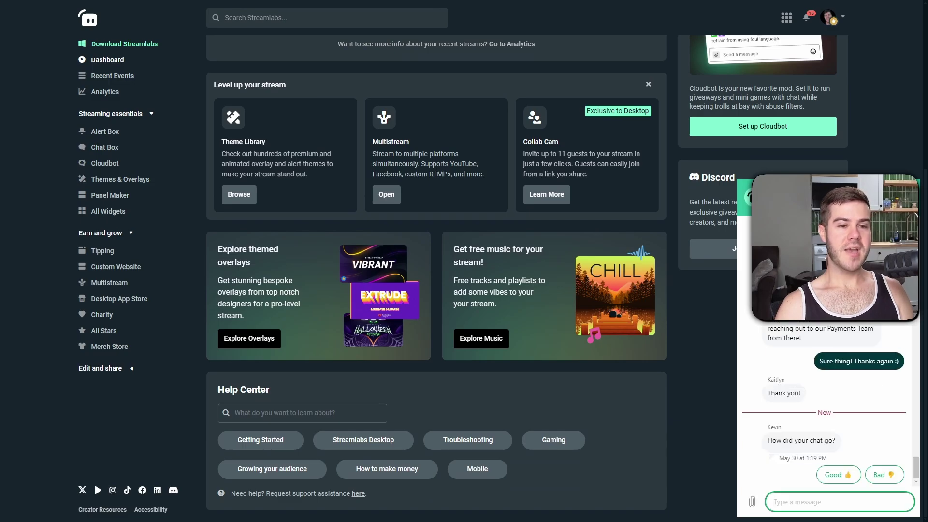